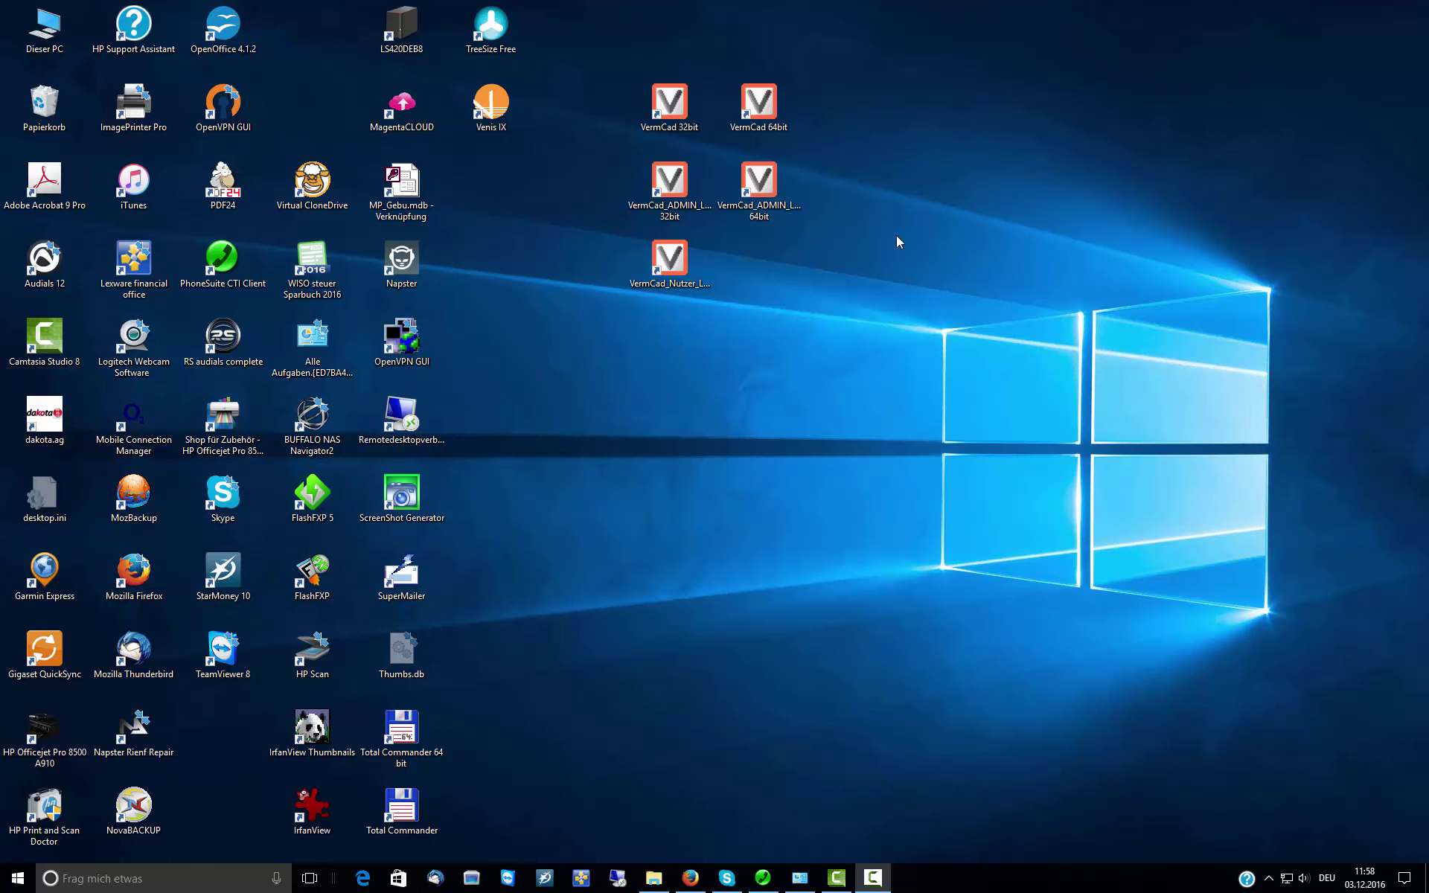
Inspect the admin-login shortcut's target path and its $Admin$ argument, closing properties unchanged
left_click(756, 191)
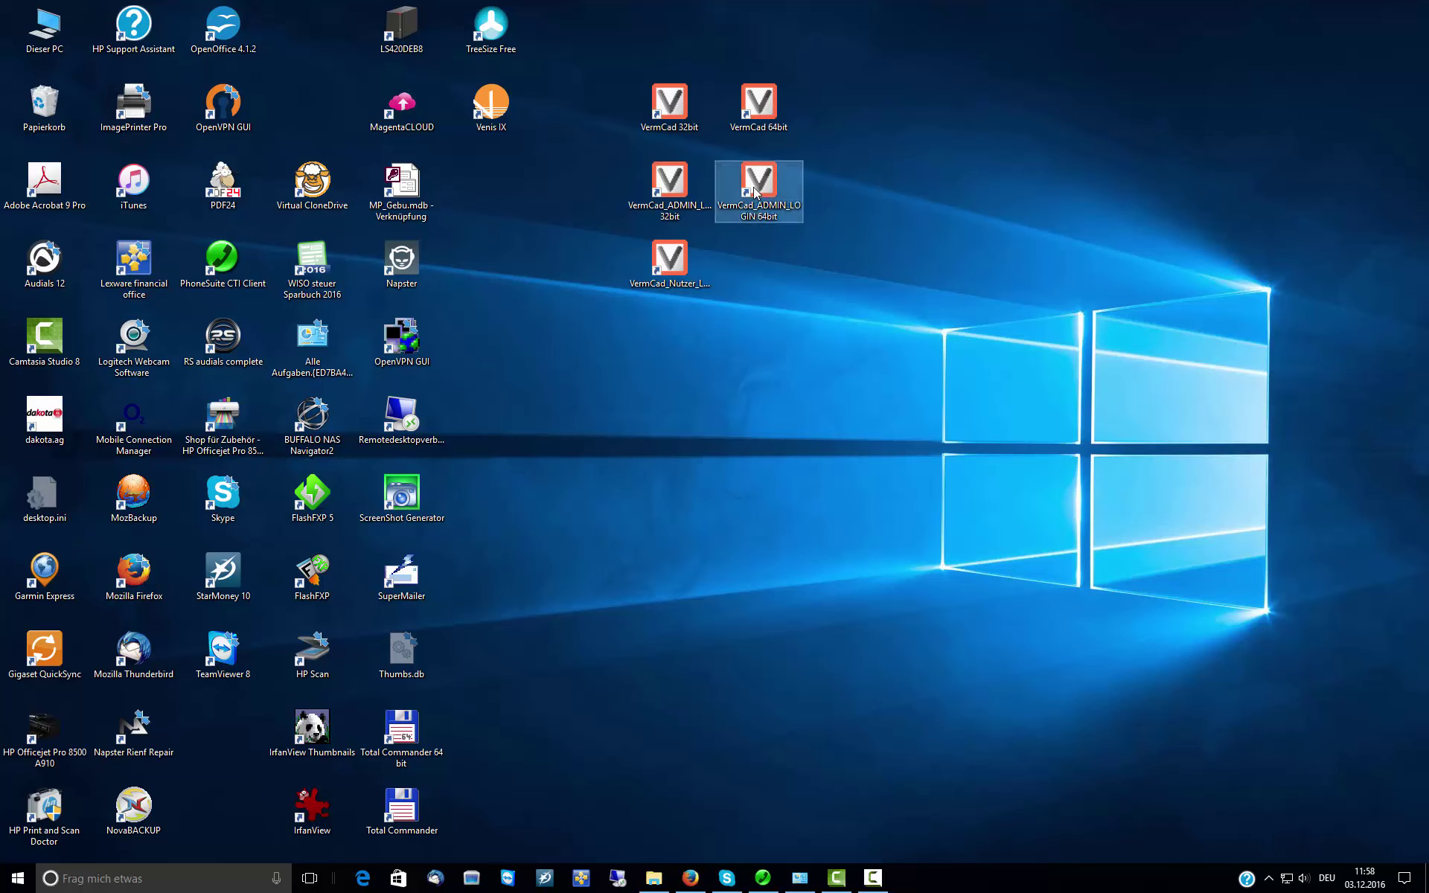
right_click(755, 191)
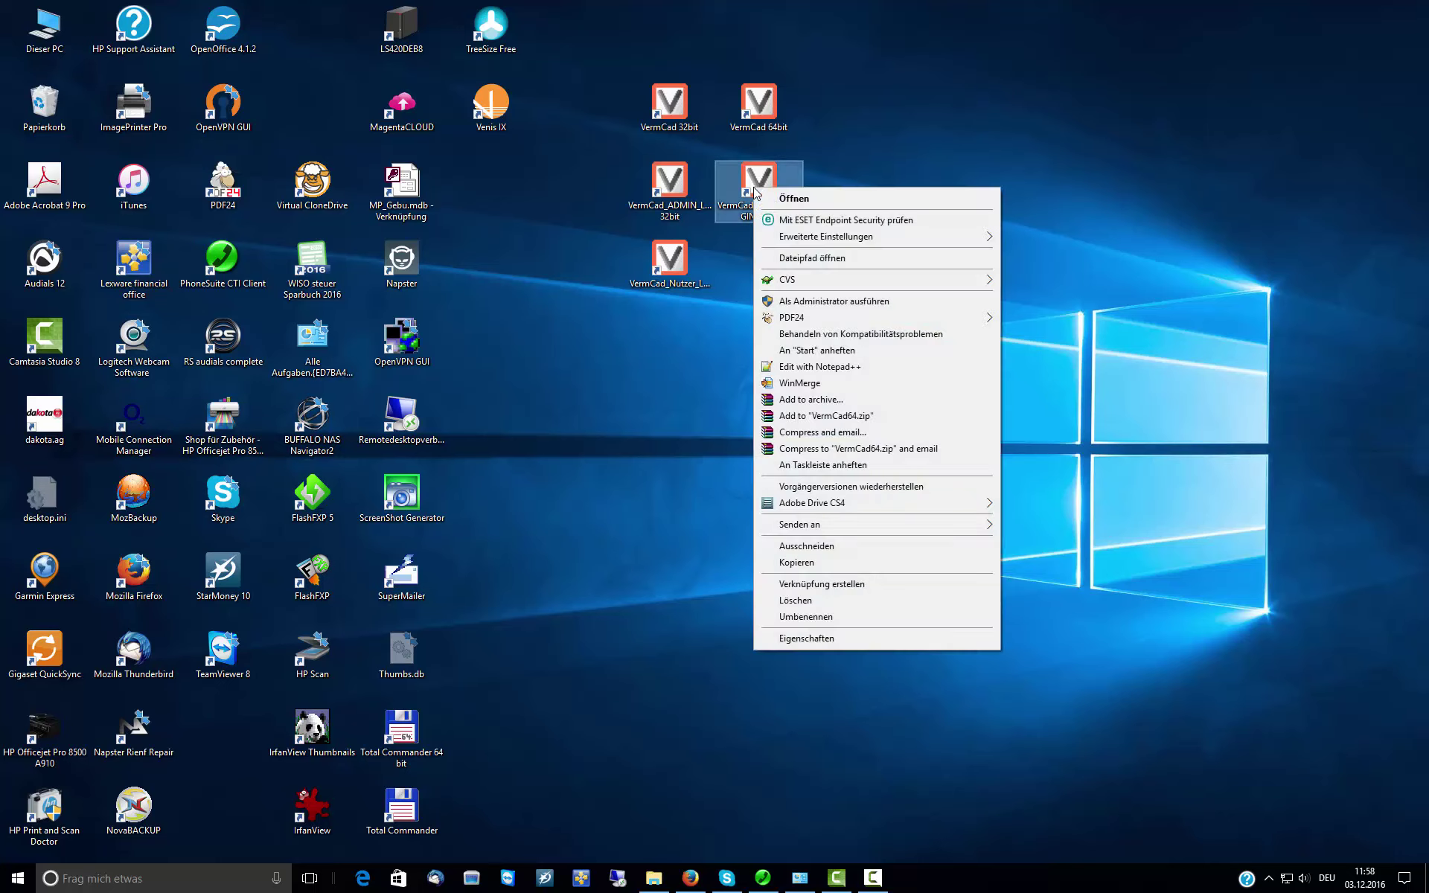
left_click(831, 644)
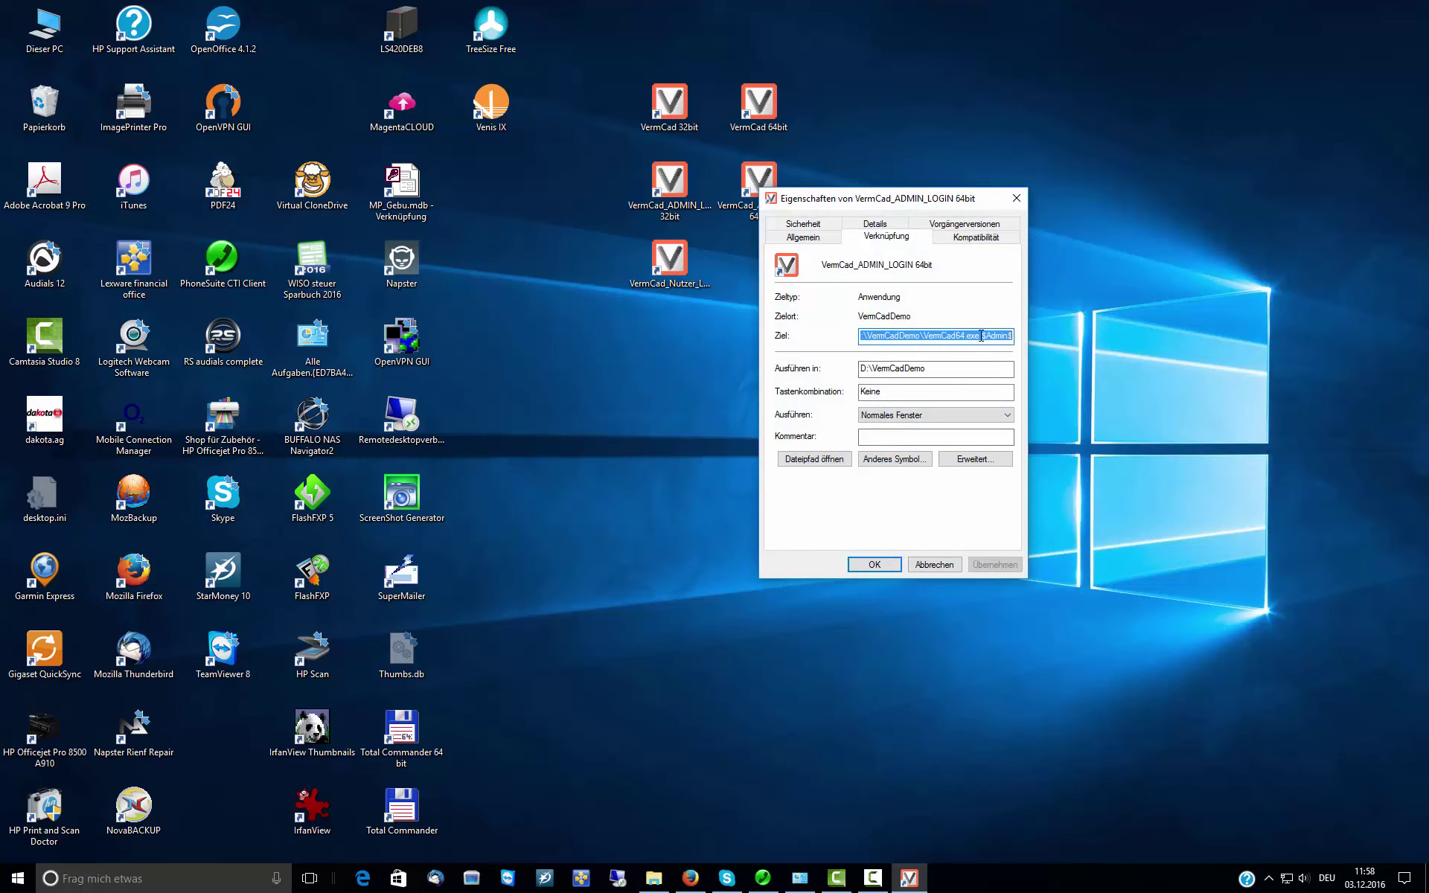
left_click(981, 336)
left_click_drag(981, 336, 1018, 330)
left_click(938, 564)
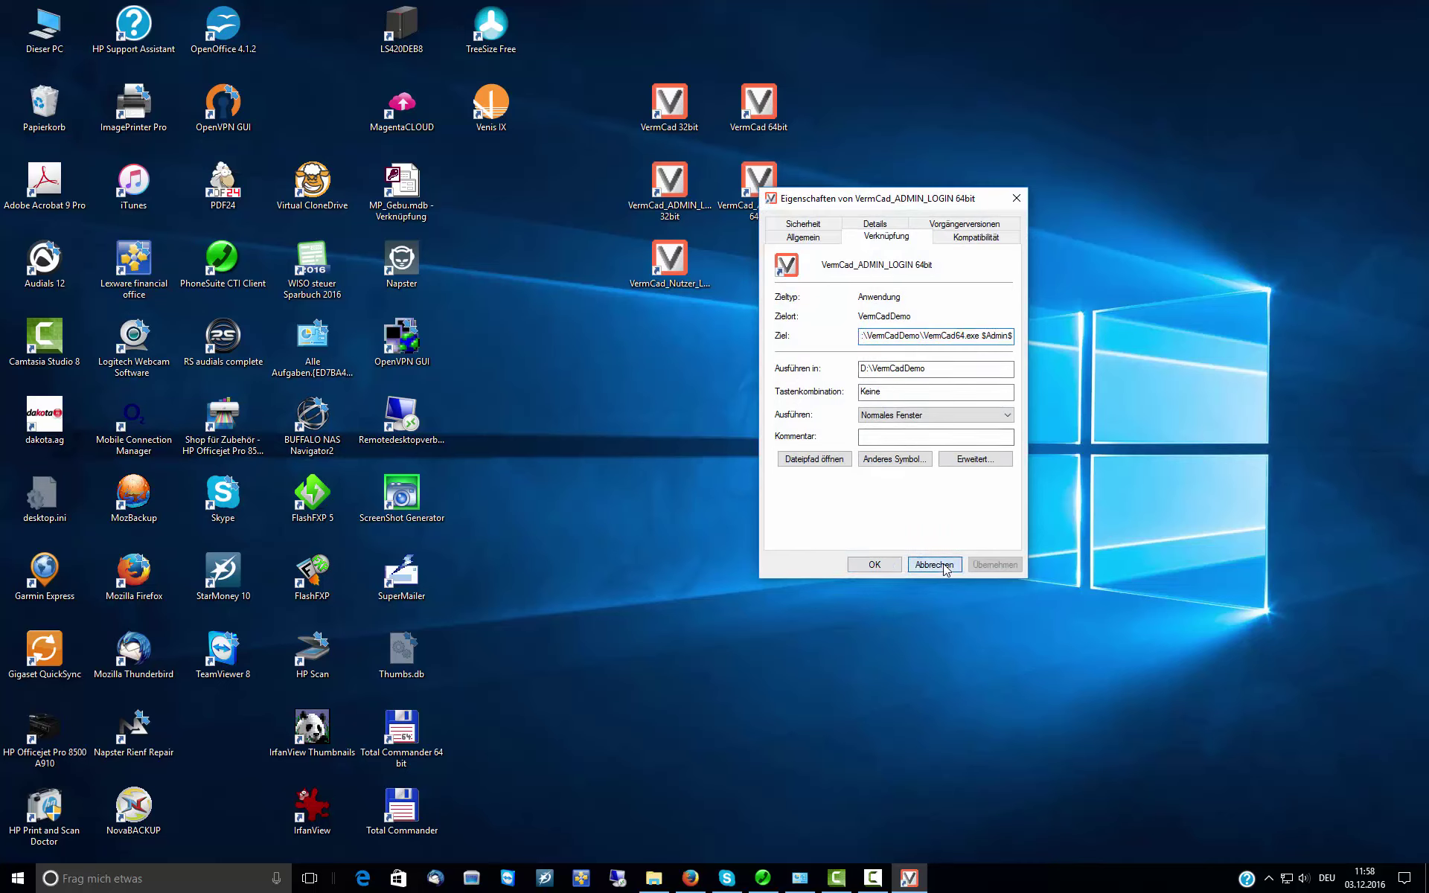
Launch VermCad from the admin-login shortcut and log in as main user with the password
left_click(756, 210)
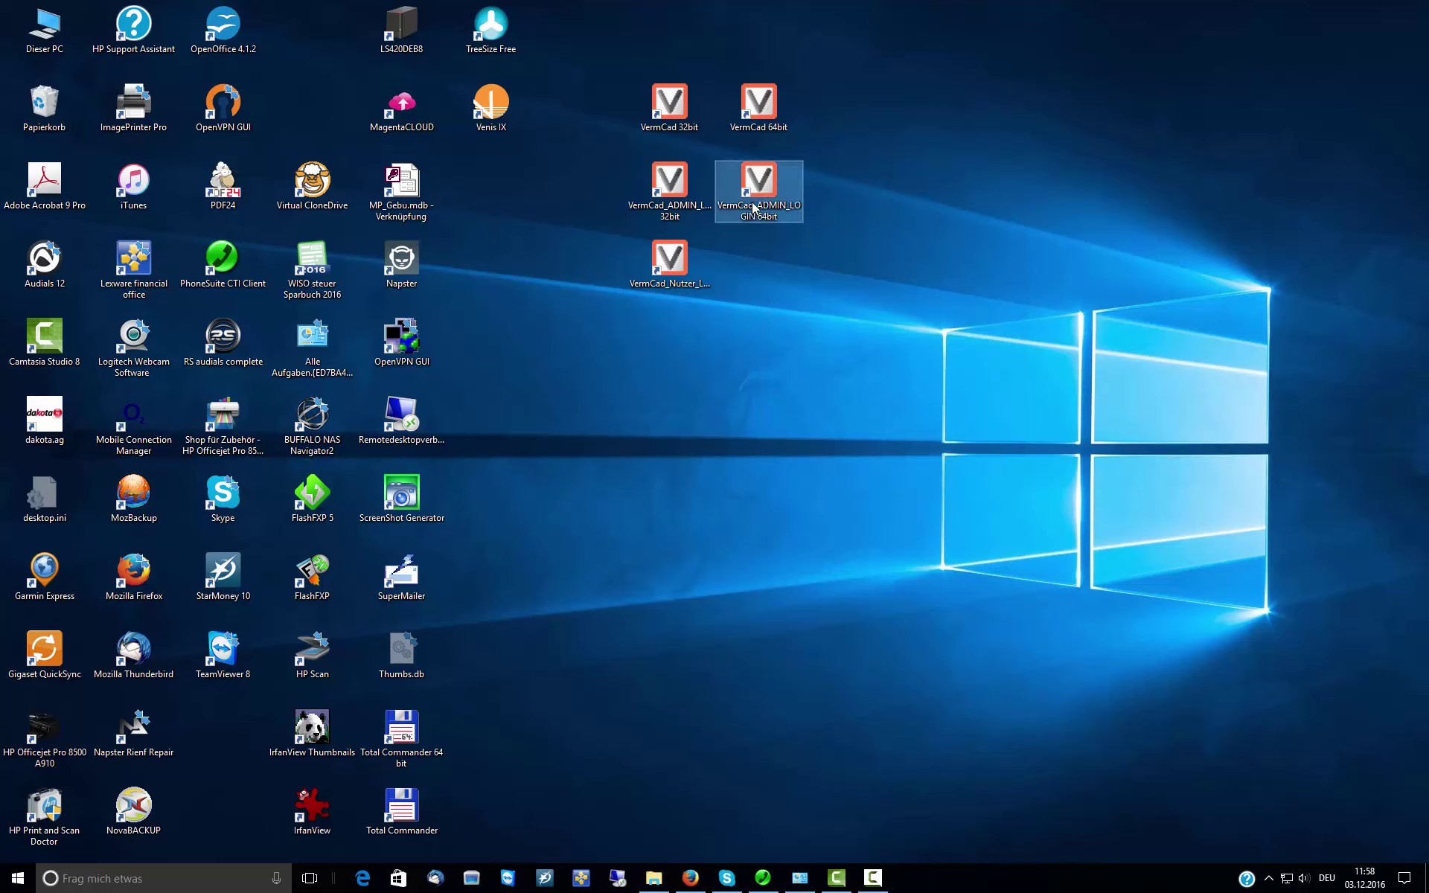
key("Return")
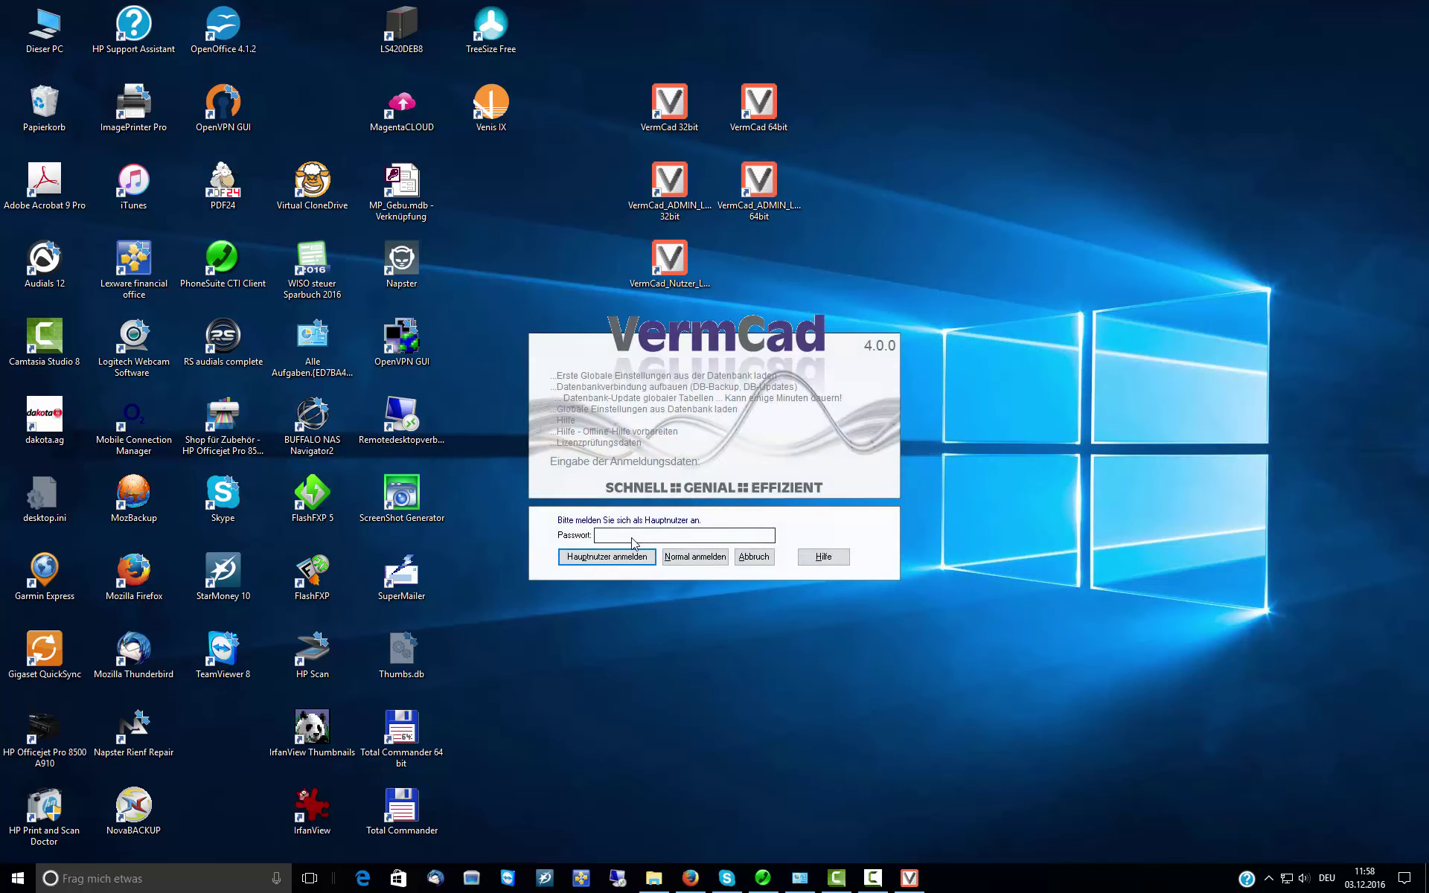
type("***")
key("Return")
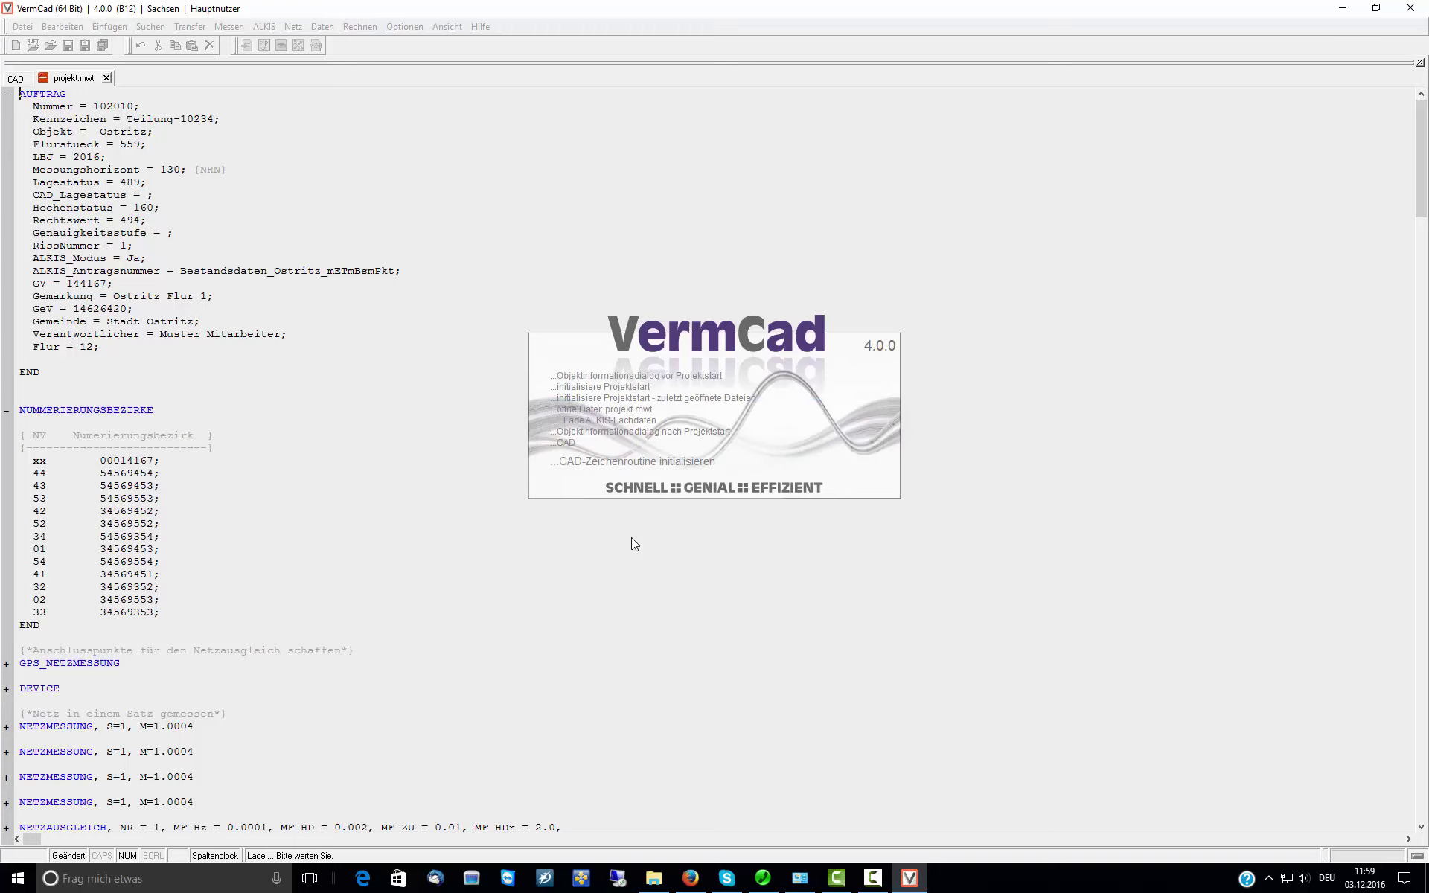
Close projekt.mwt without saving, then review instruments T 370662 and N 7 under Optionen > Instrumente
left_click(105, 78)
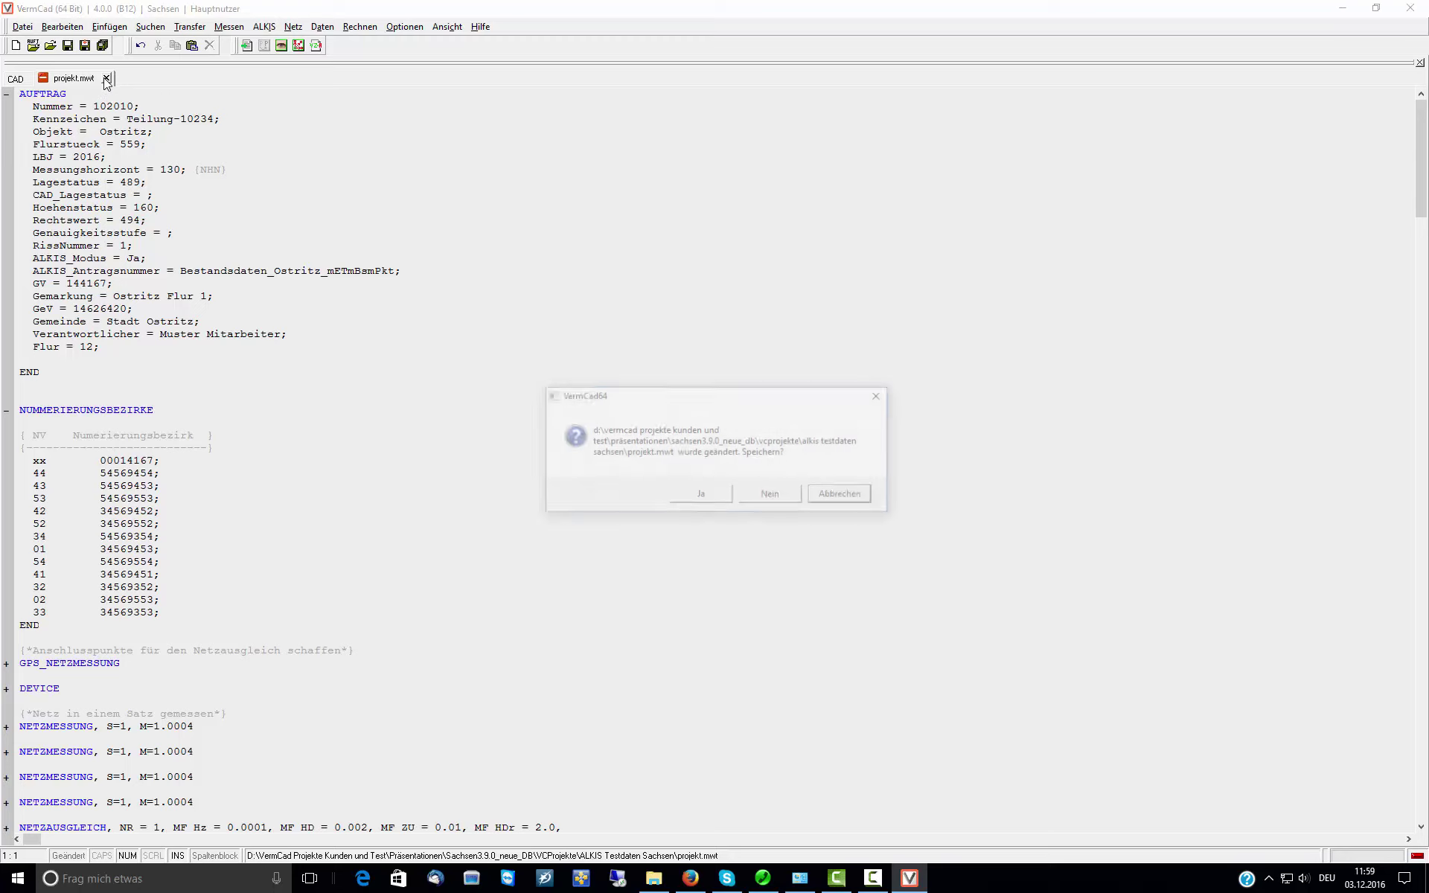
left_click(772, 500)
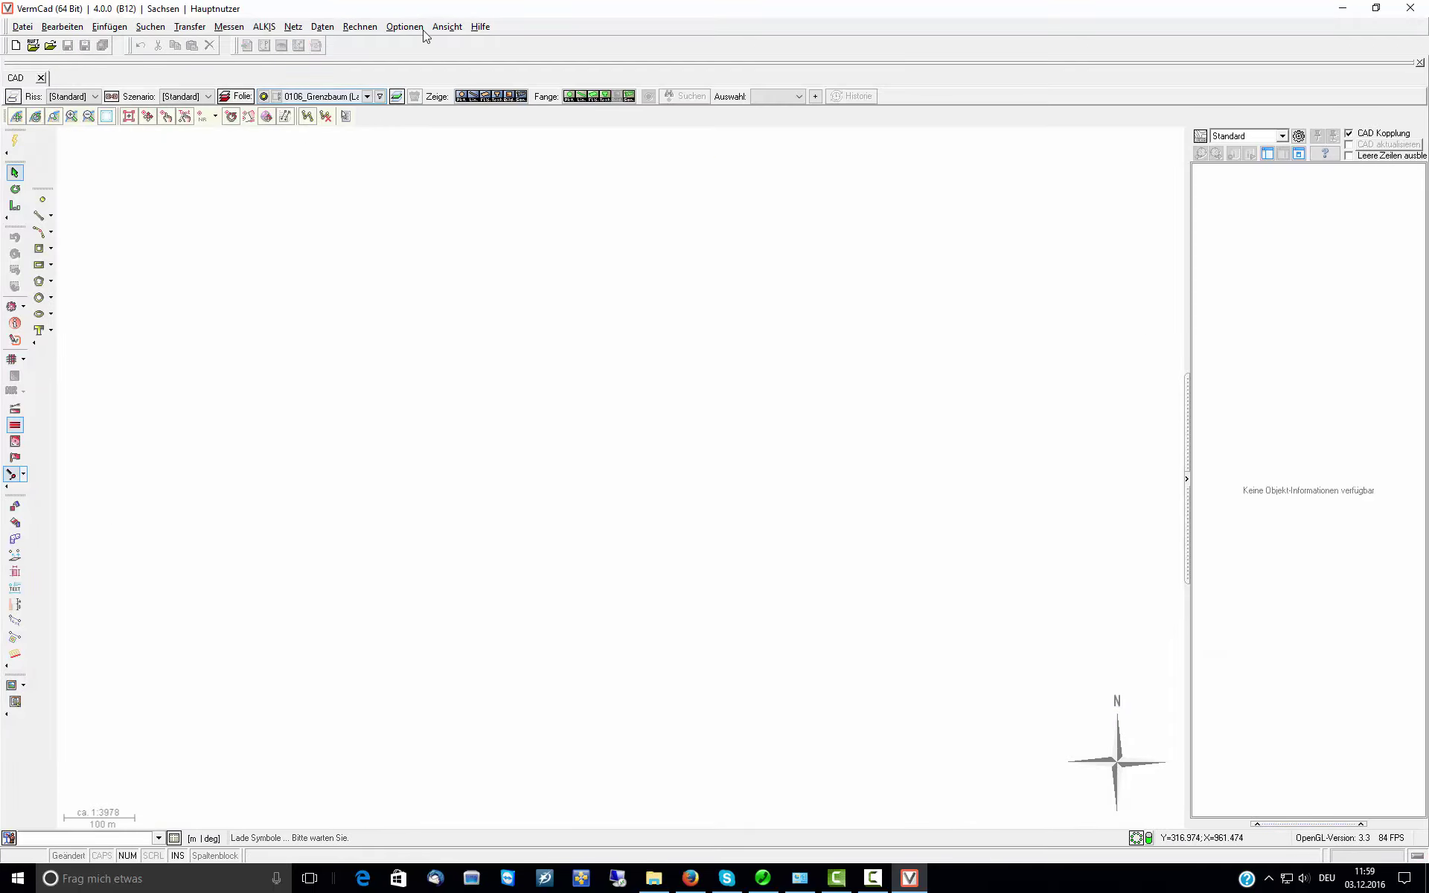
left_click(409, 28)
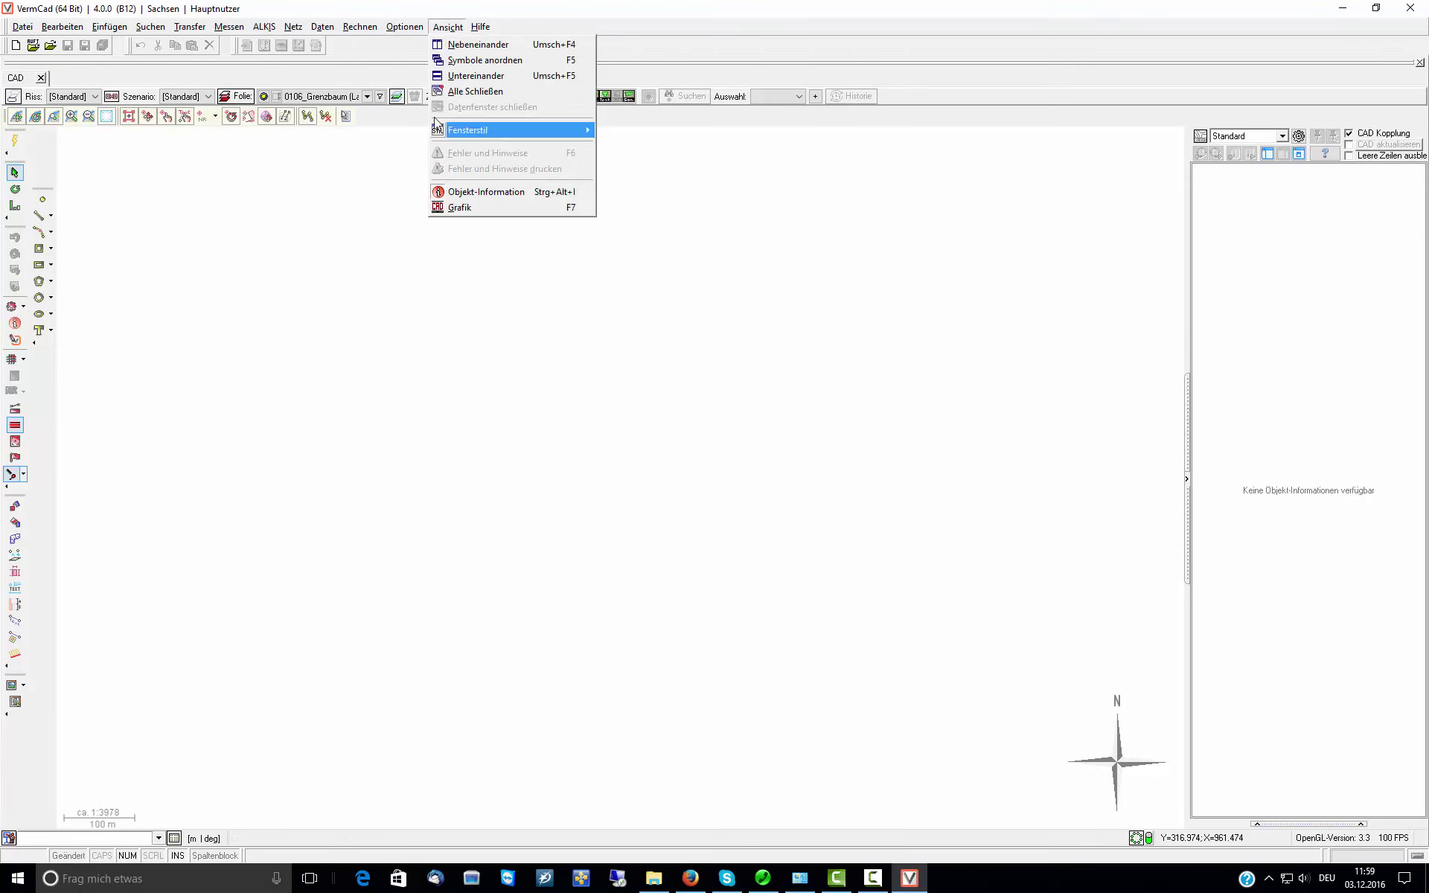
left_click(408, 178)
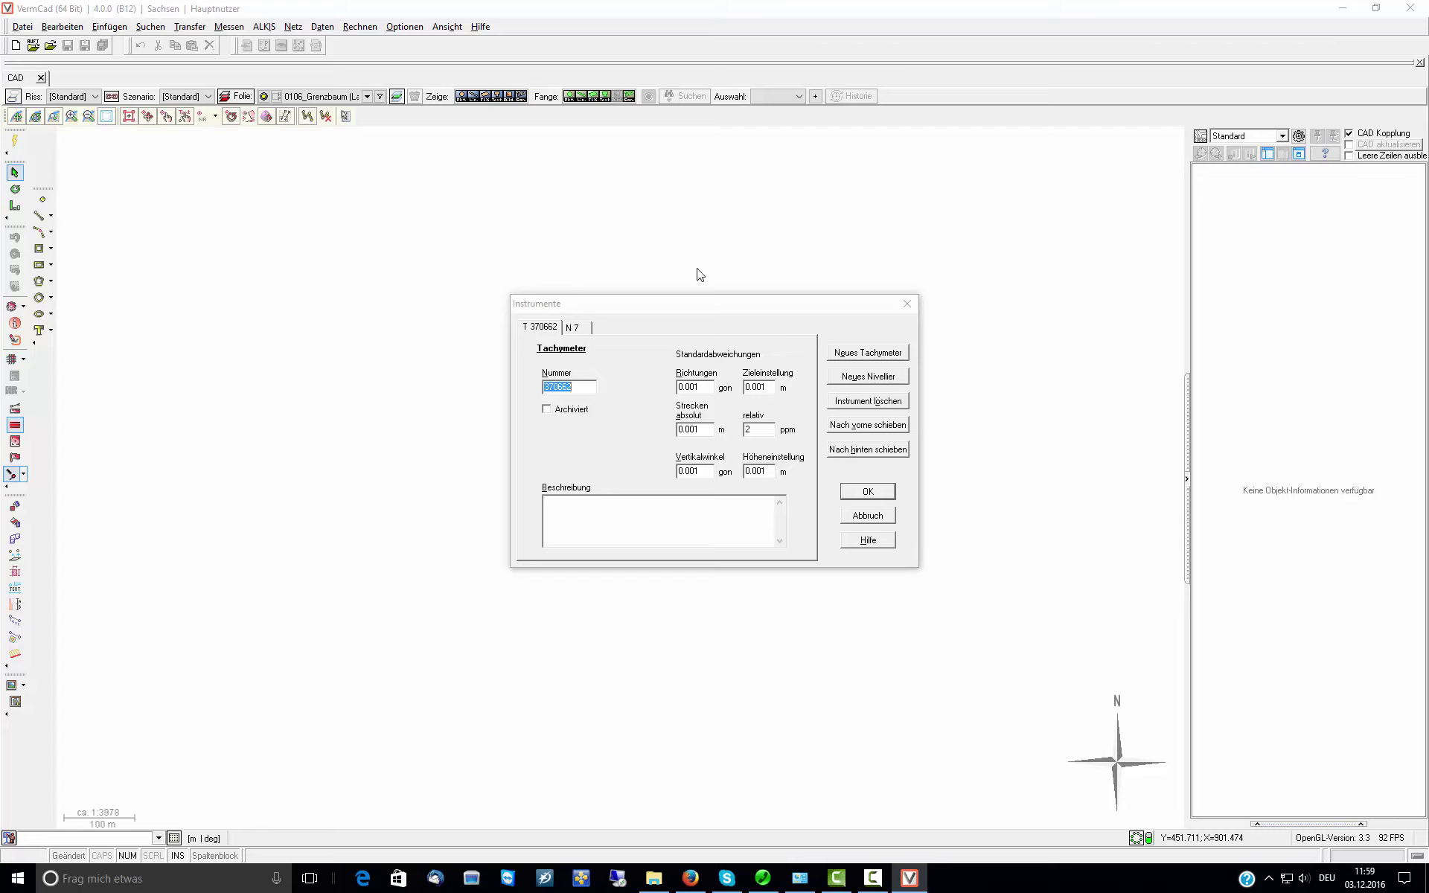
left_click(574, 335)
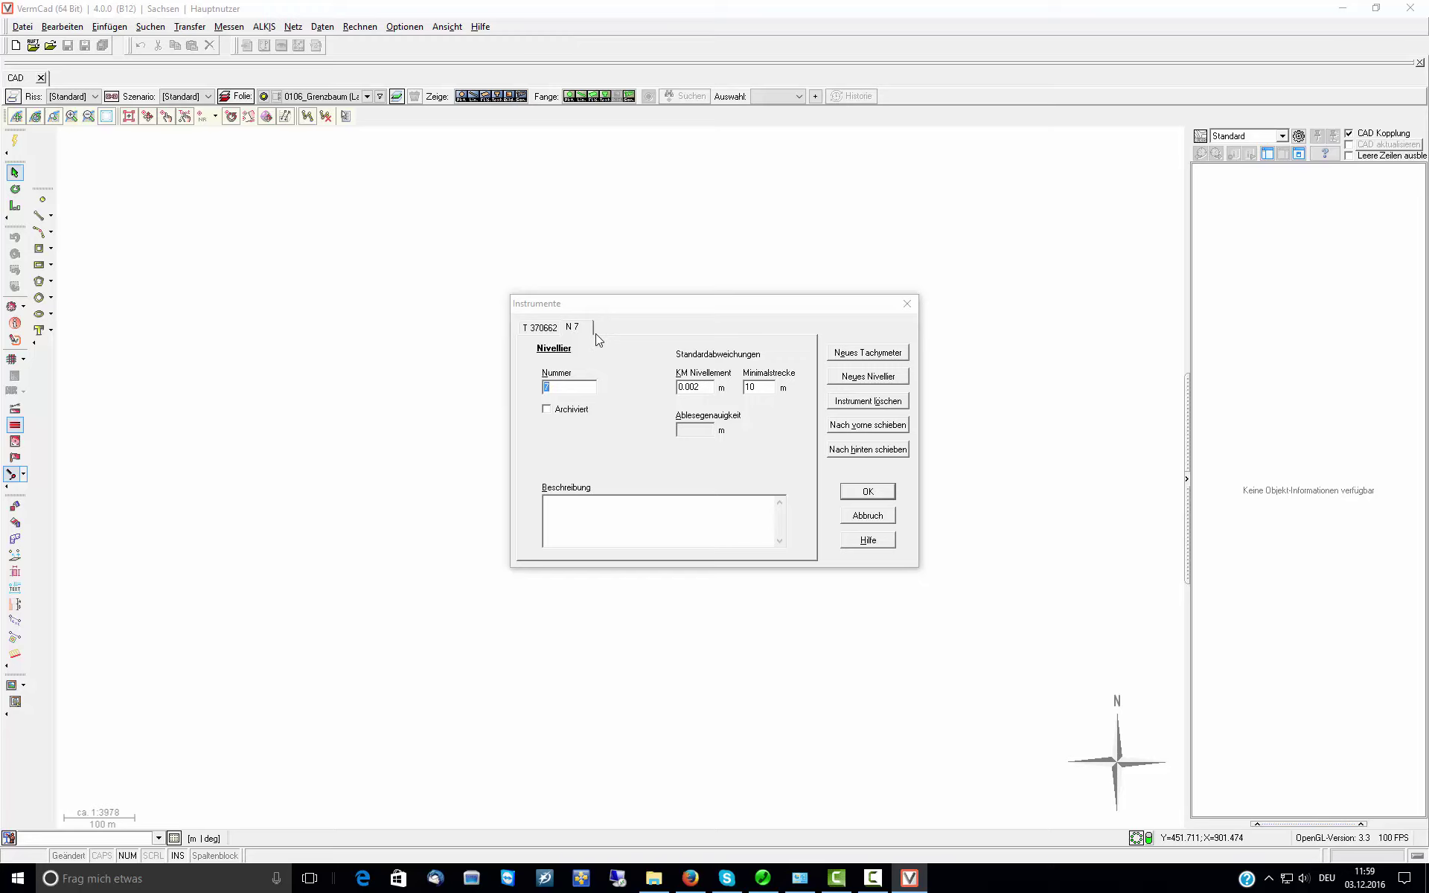
left_click(858, 516)
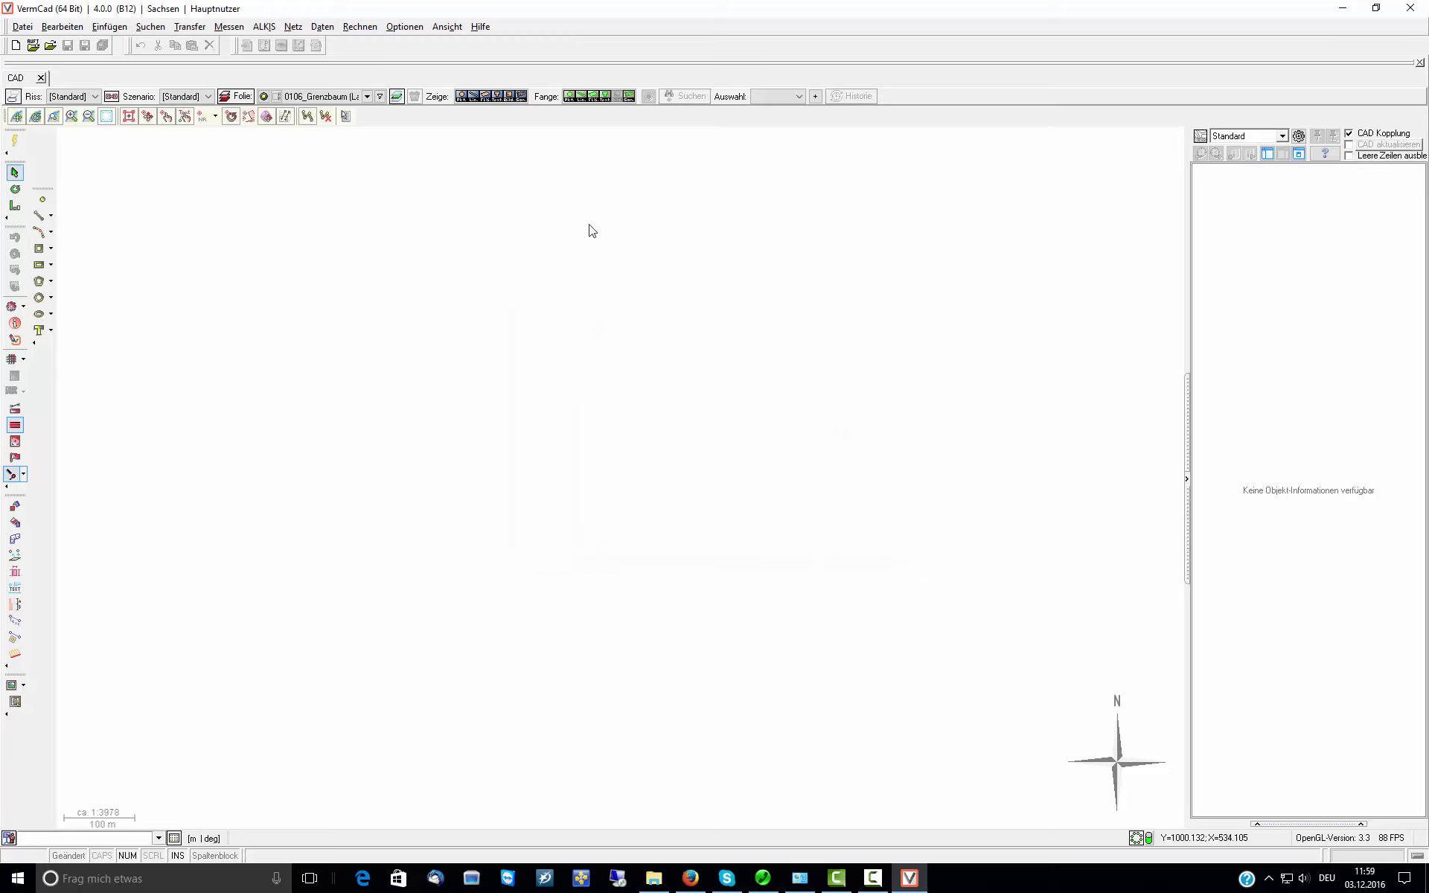
left_click(405, 27)
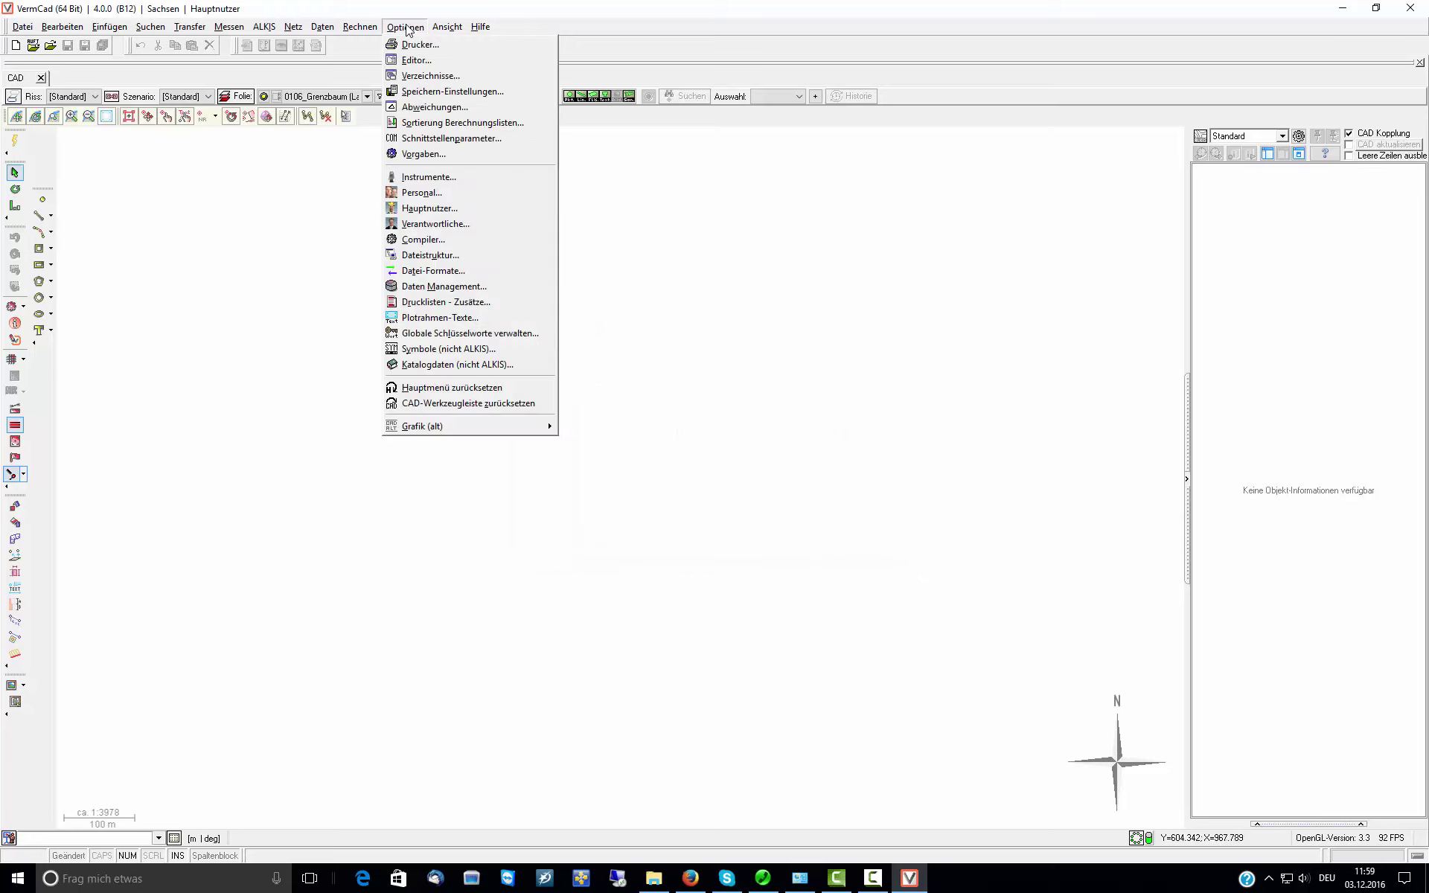
left_click(419, 192)
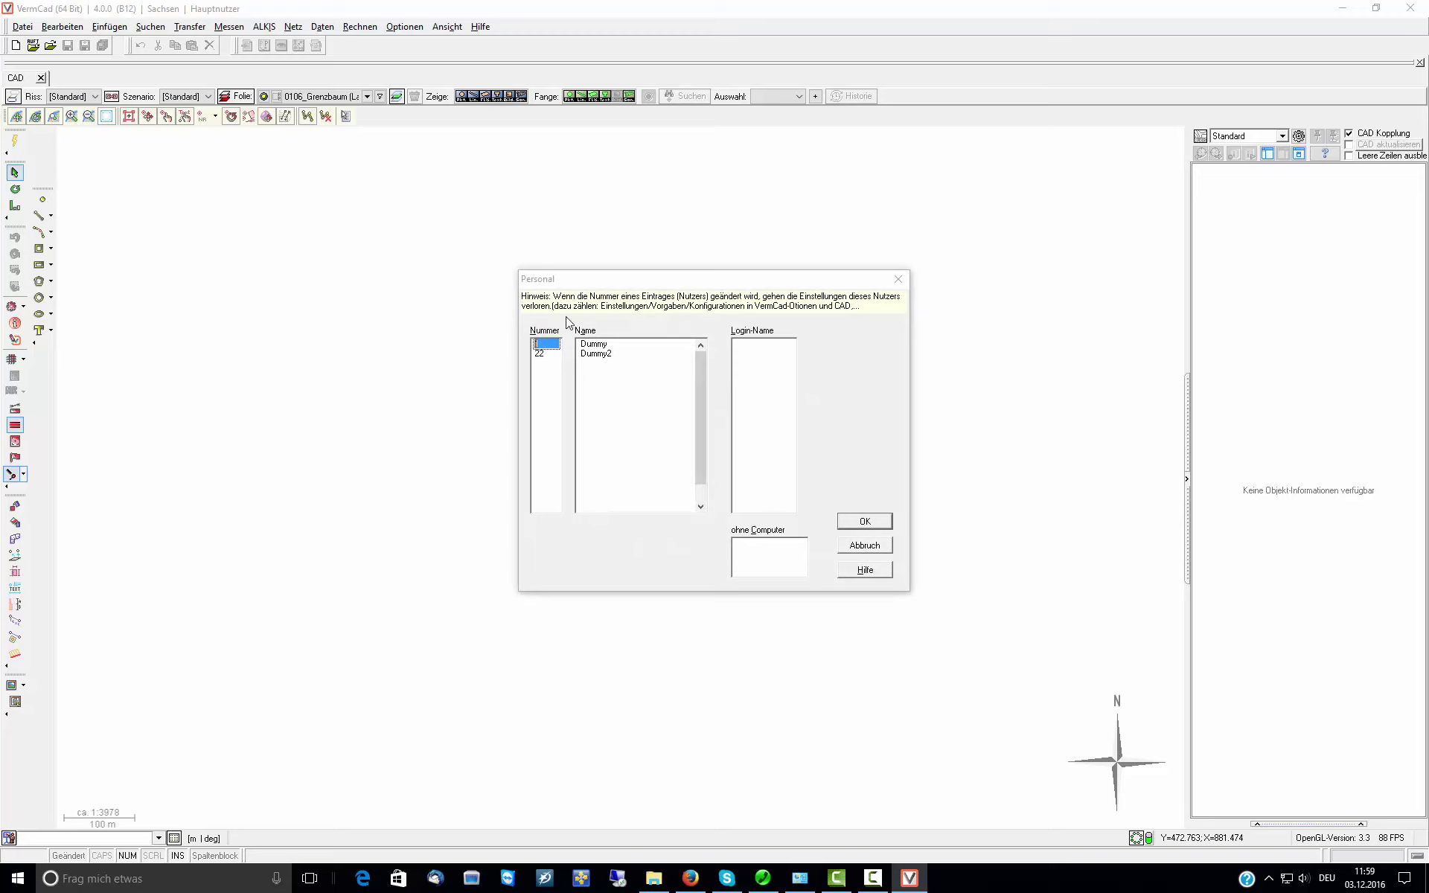
left_click(604, 363)
left_click(604, 364)
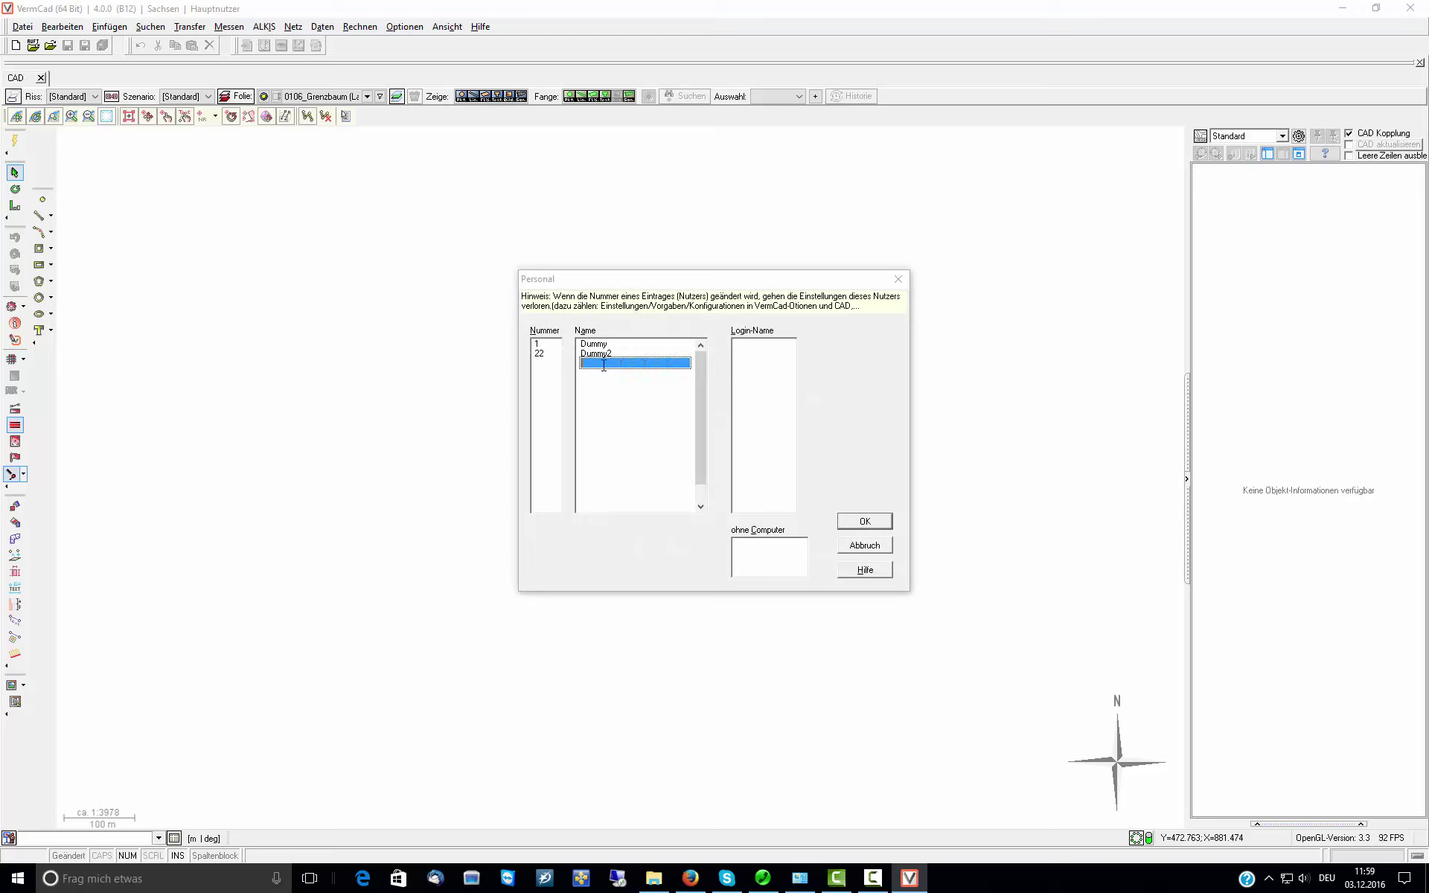
left_click(740, 346)
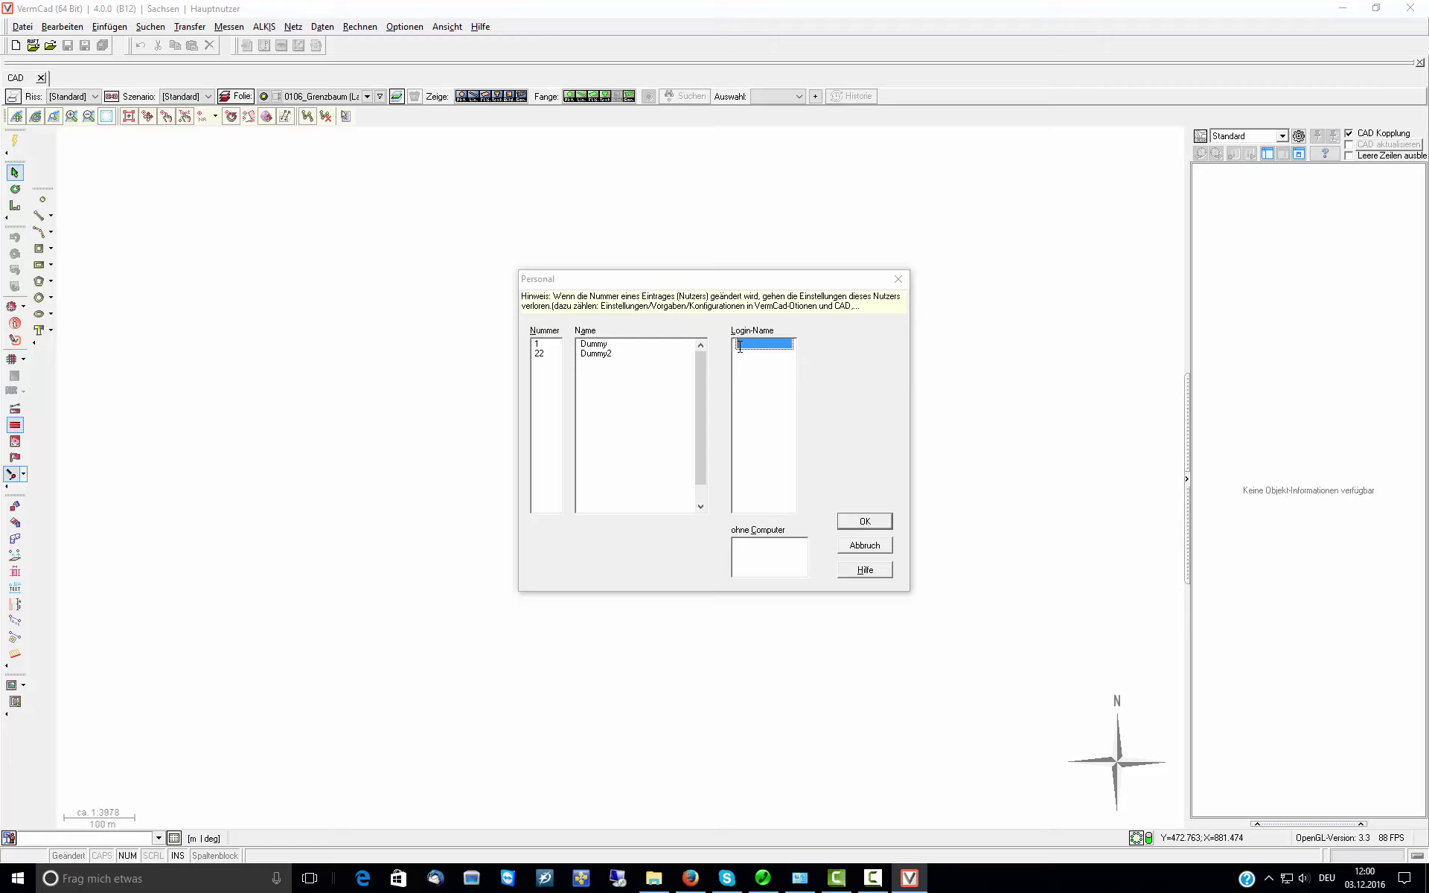
left_click(864, 545)
left_click(410, 28)
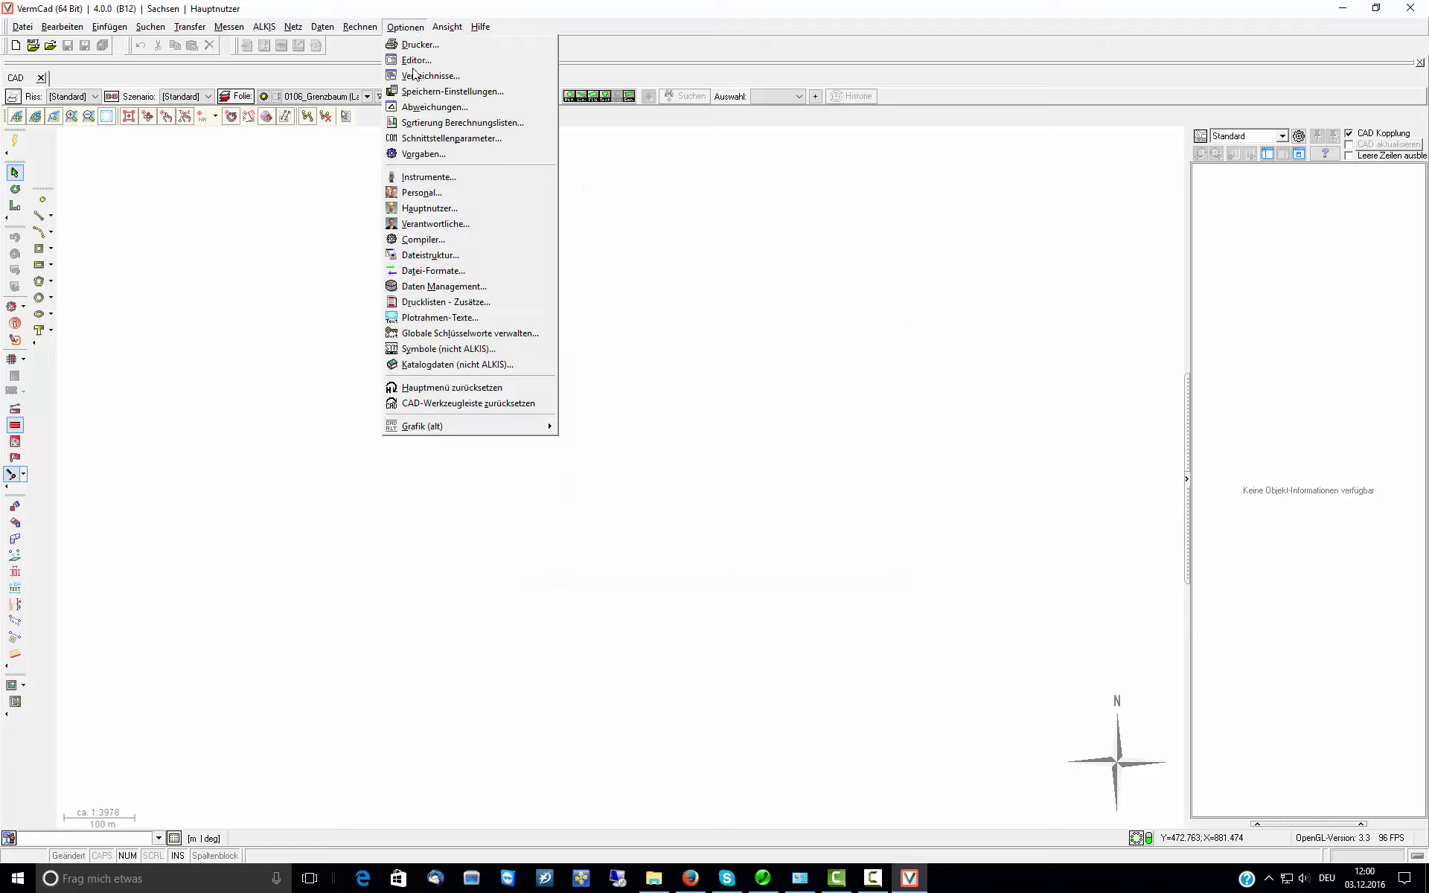
left_click(474, 210)
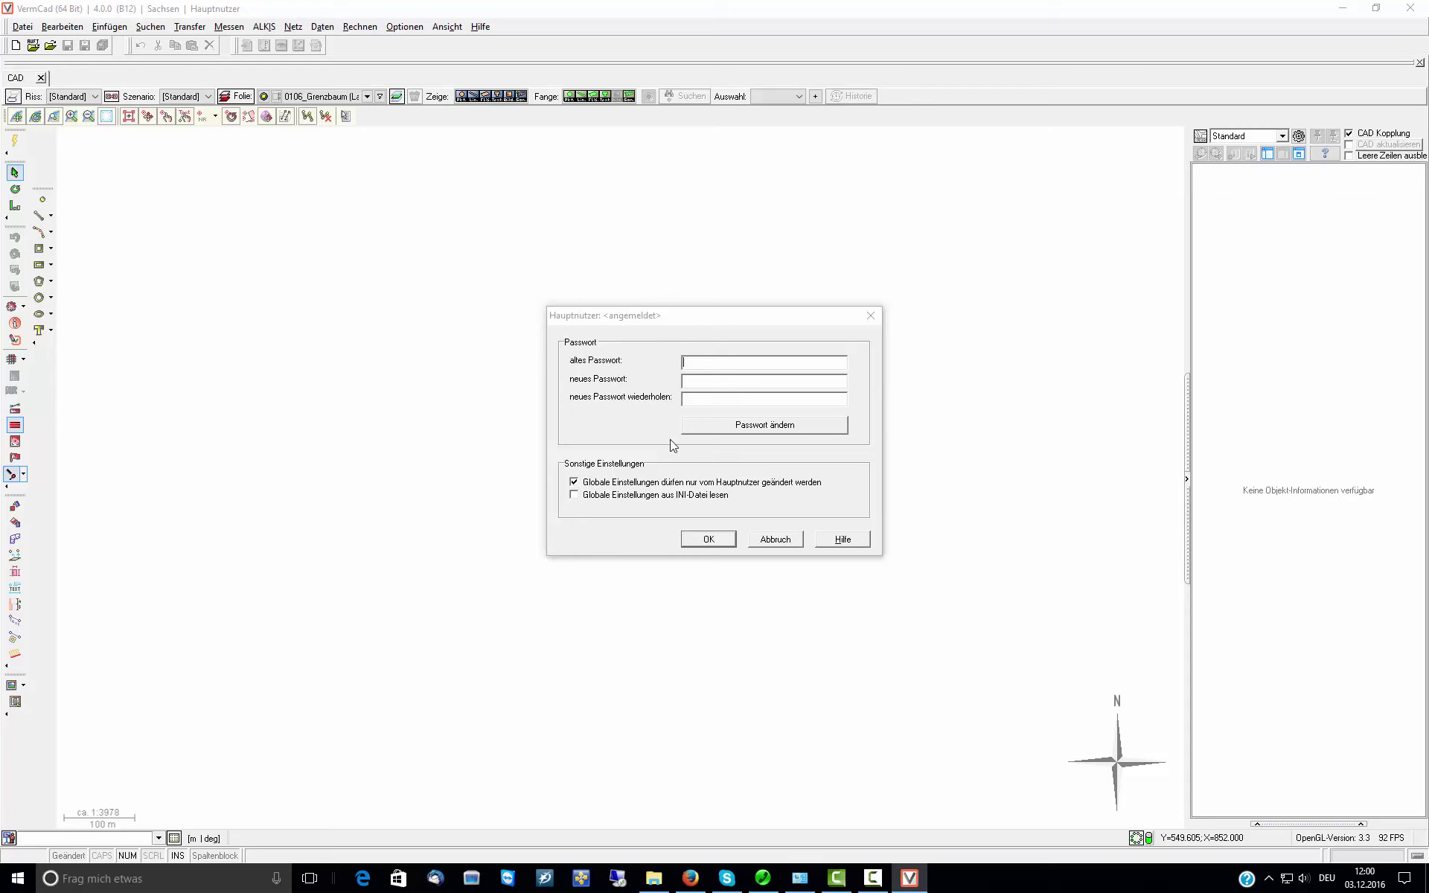
left_click(783, 544)
left_click(406, 26)
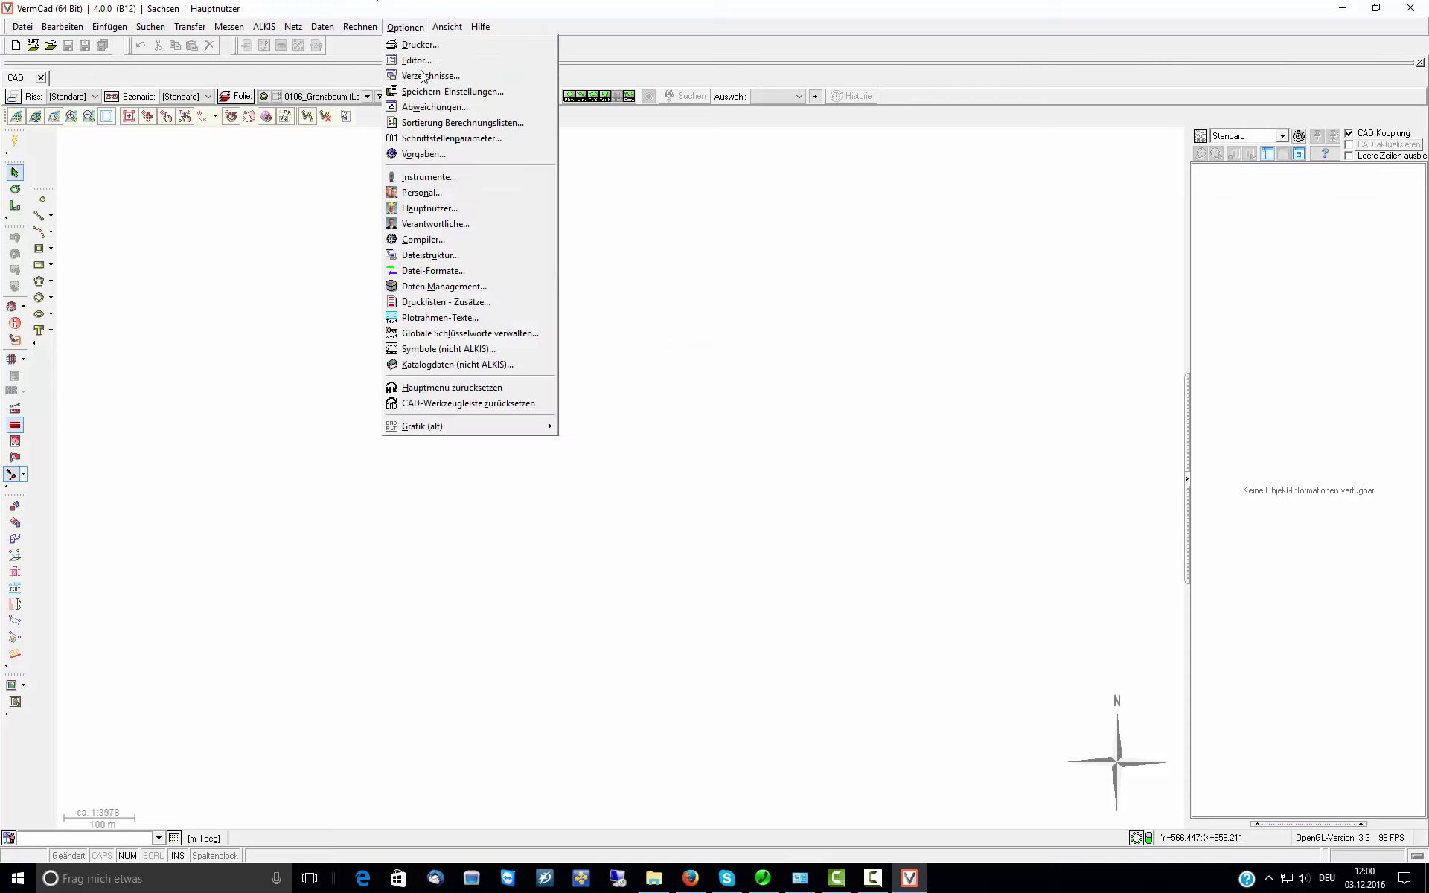
left_click(469, 228)
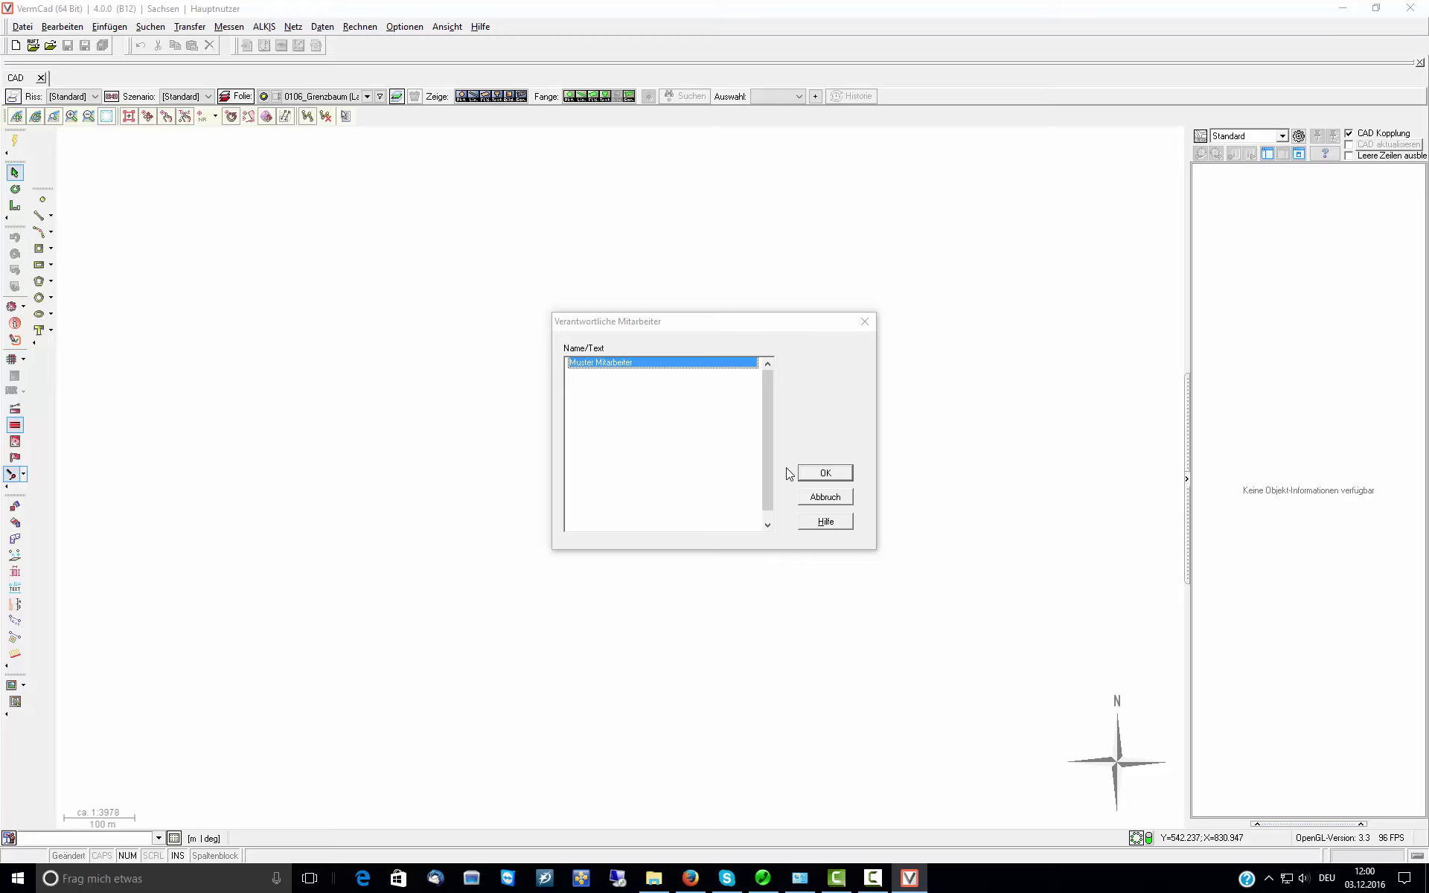
left_click(821, 495)
left_click(413, 28)
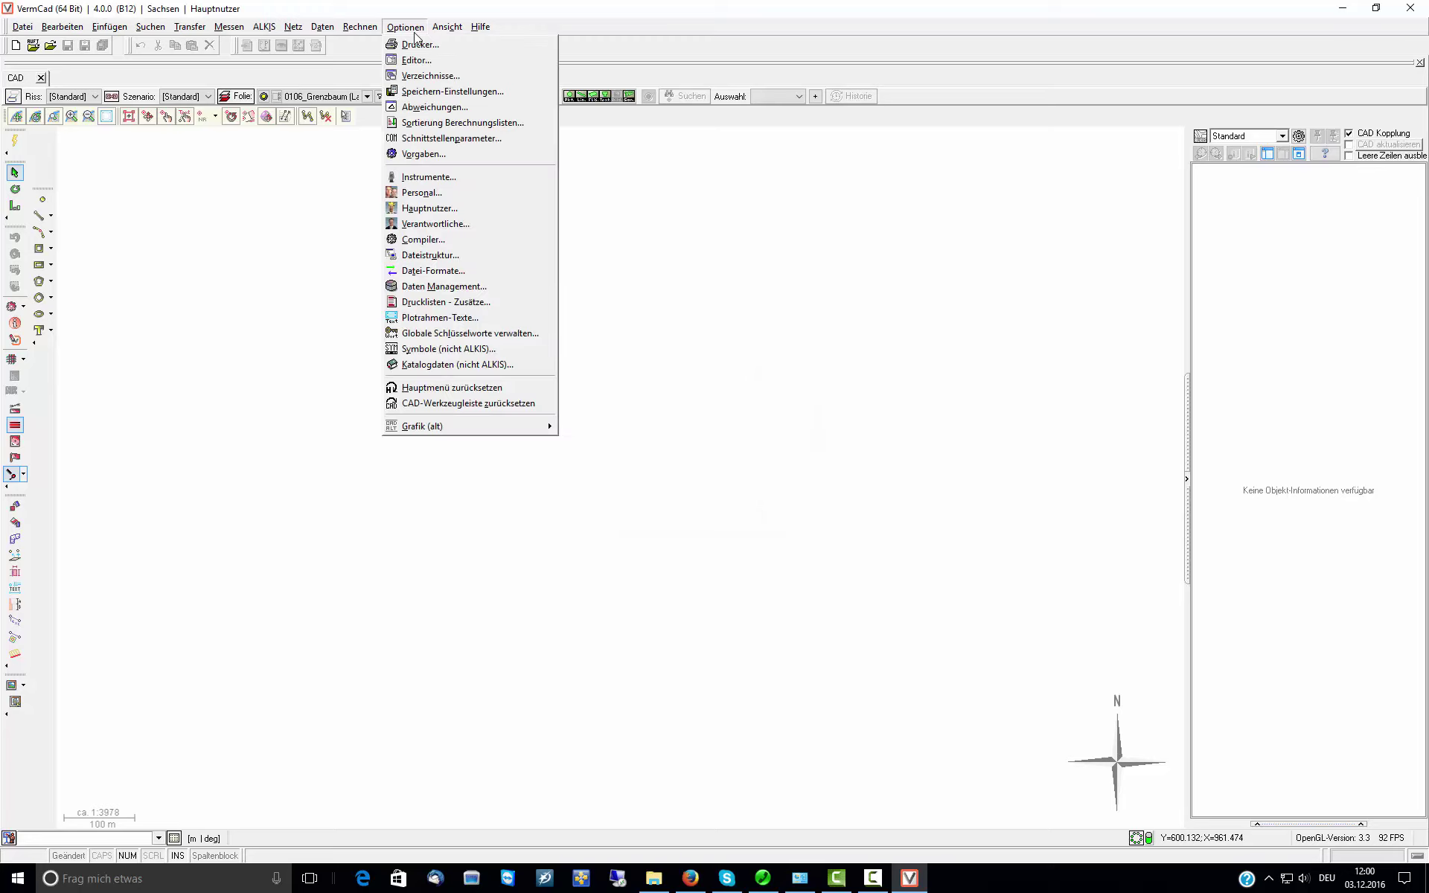
Browse the compiler option tabs Anschlüsse through Alkis and Allgemein, accepting them unchanged with OK
left_click(434, 240)
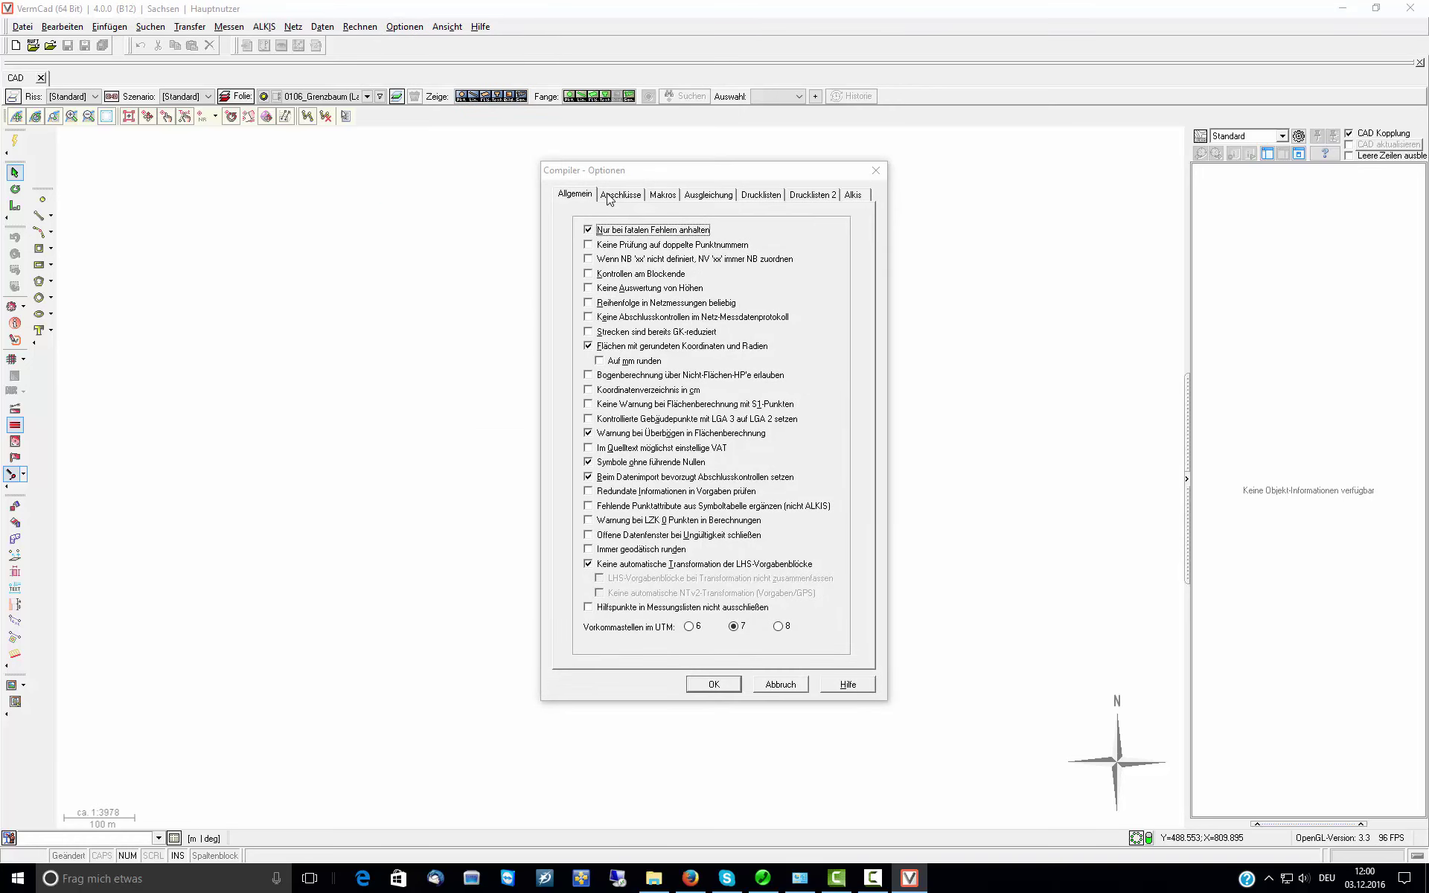
left_click_drag(626, 170, 547, 183)
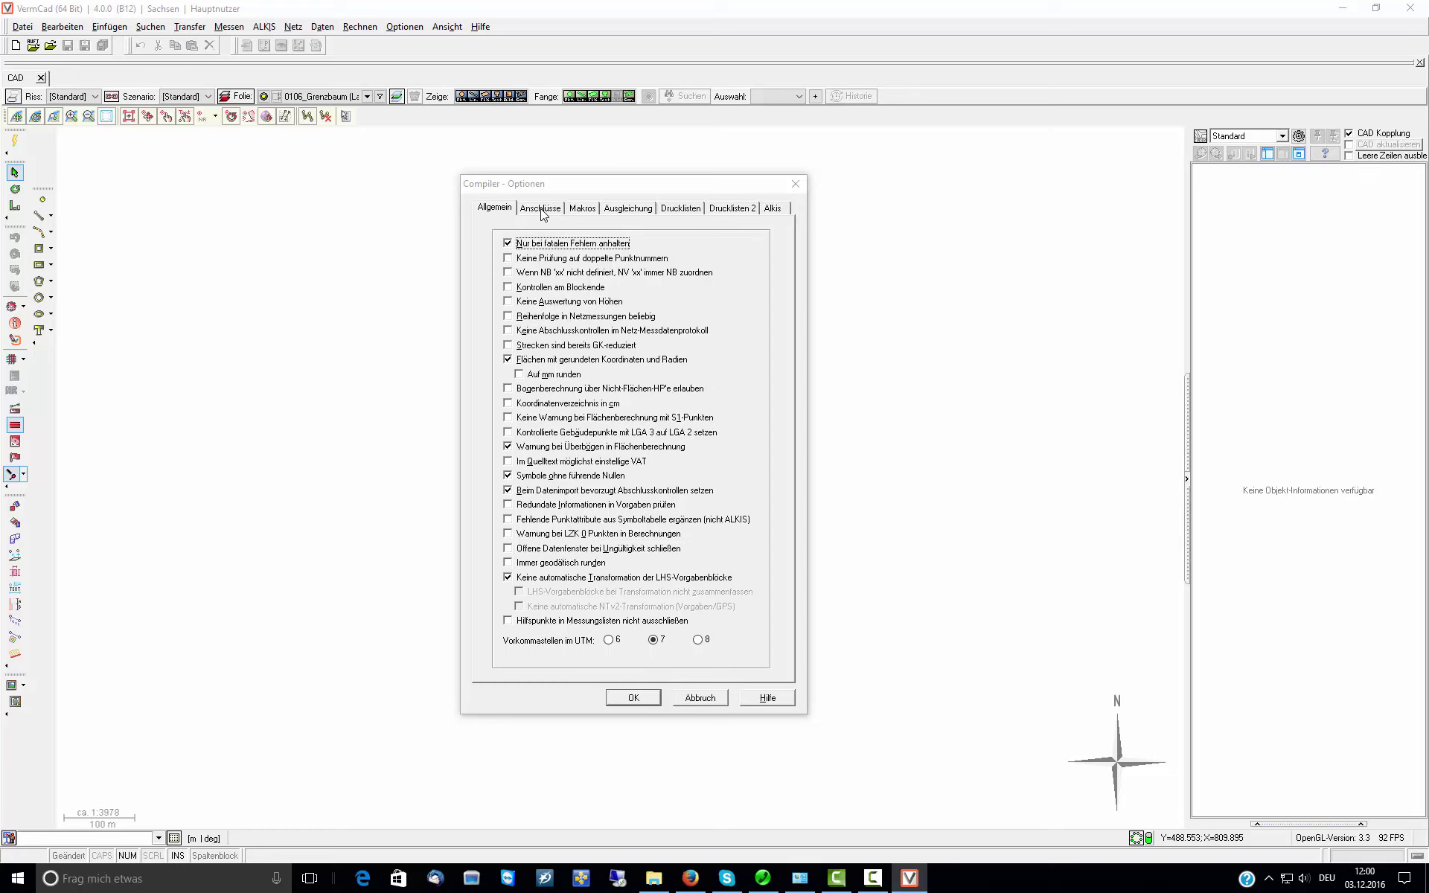
left_click(544, 213)
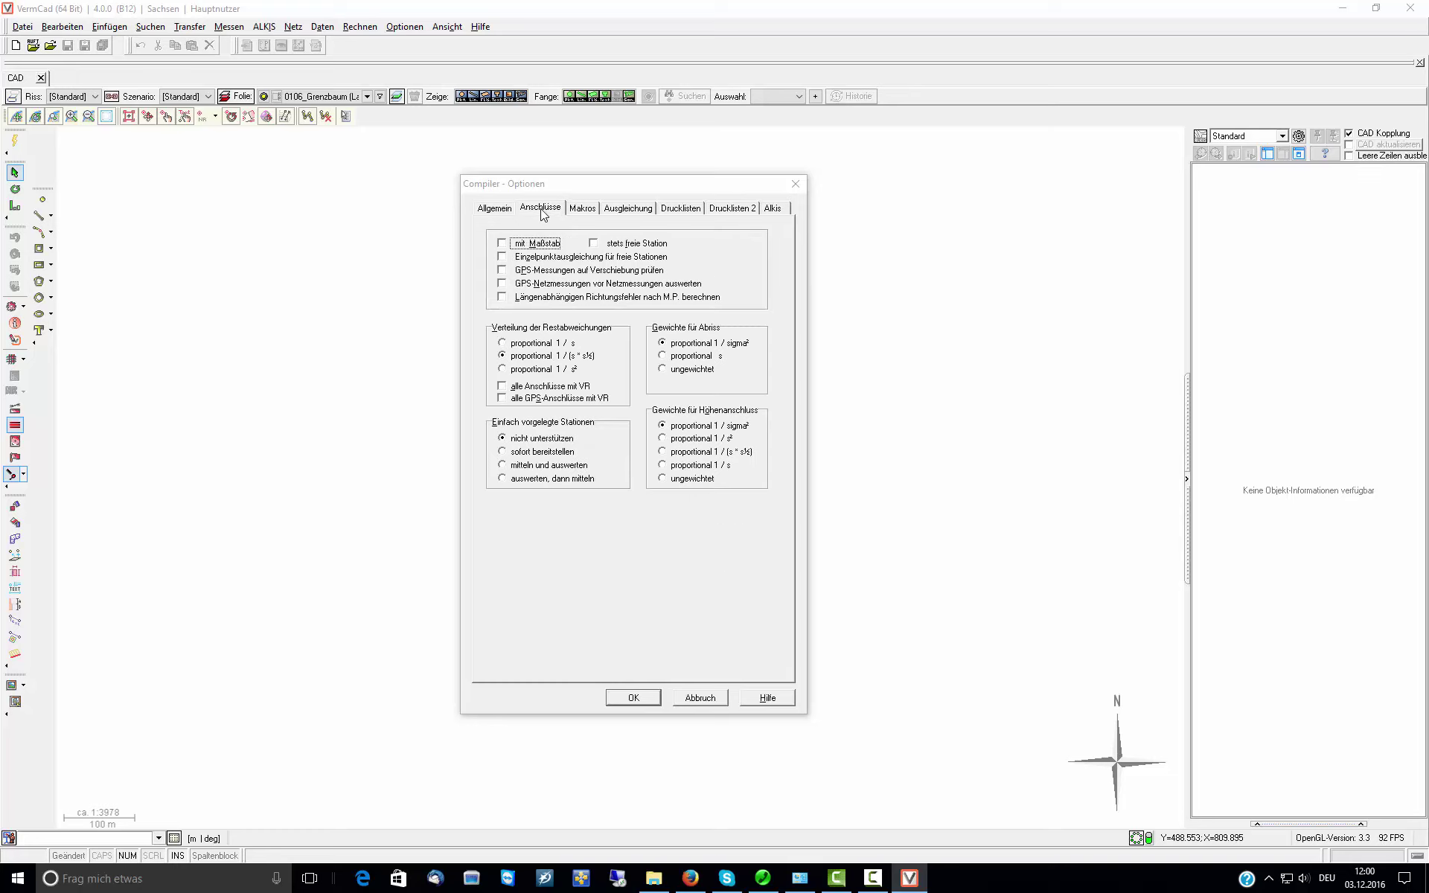
left_click(582, 212)
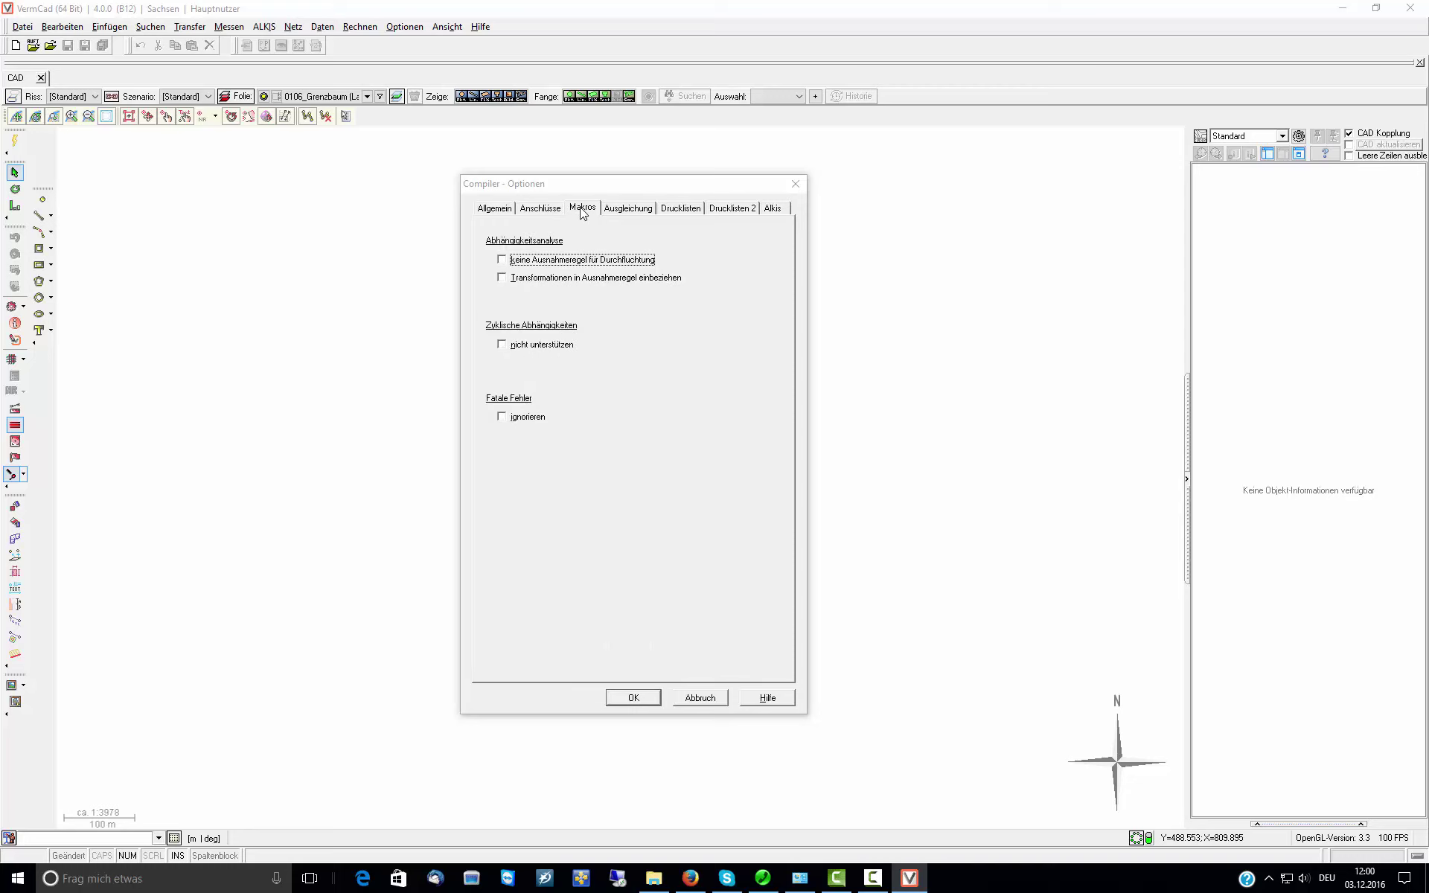
left_click(625, 212)
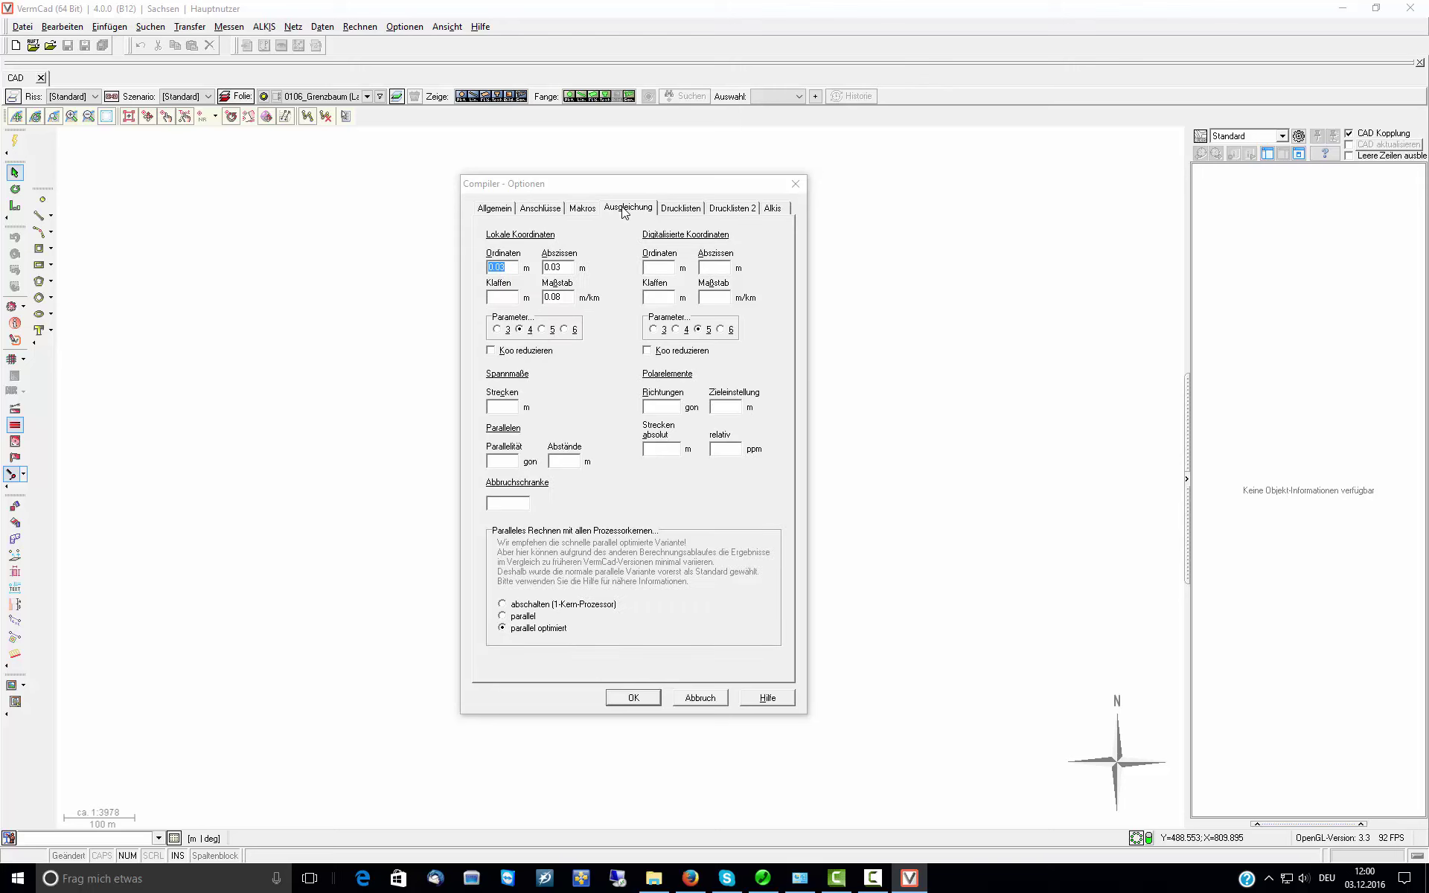
left_click(679, 214)
left_click(727, 212)
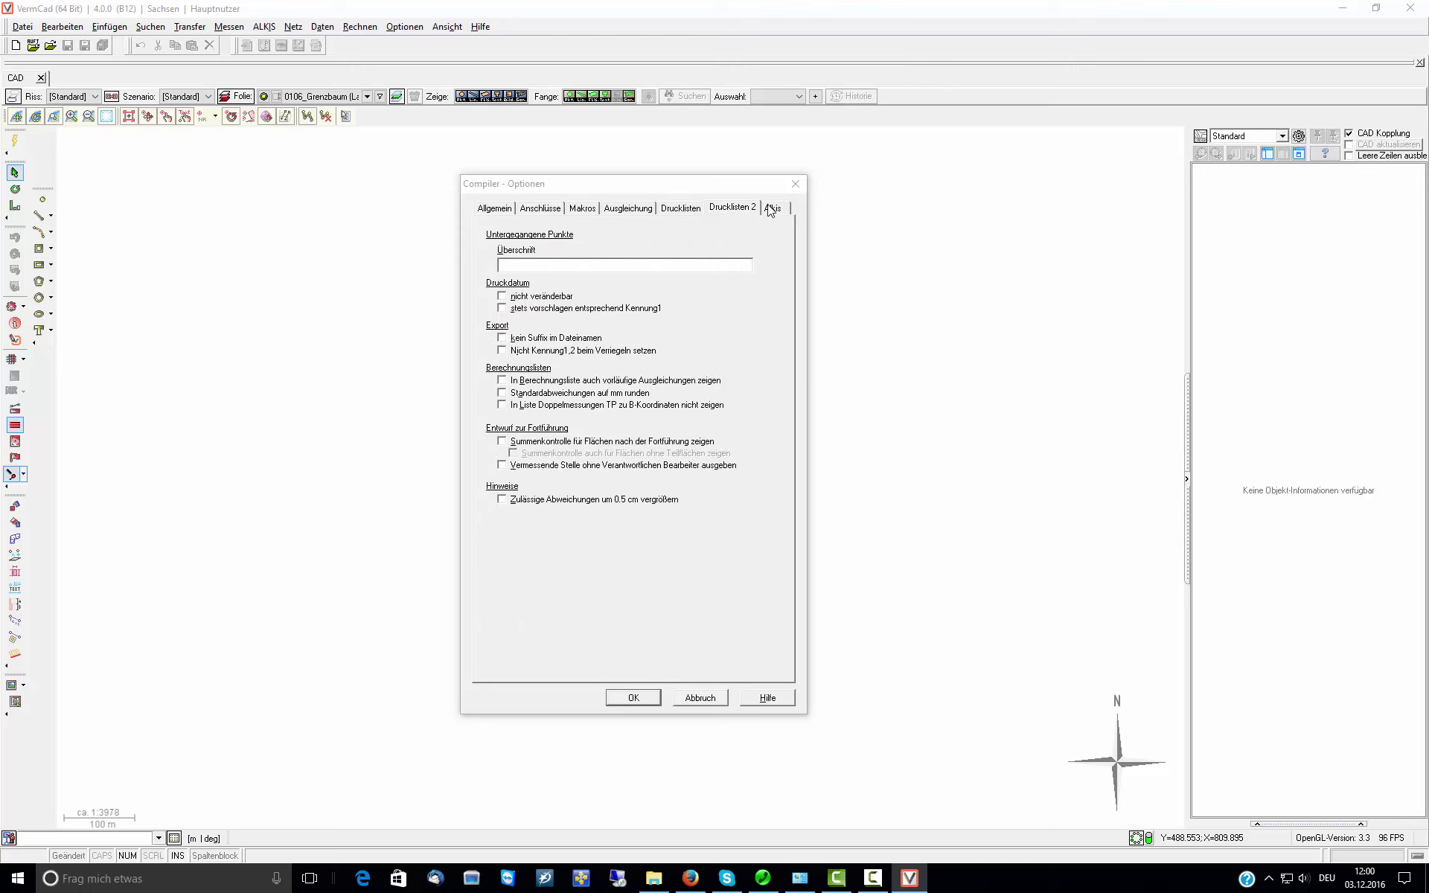
left_click(772, 209)
left_click(494, 212)
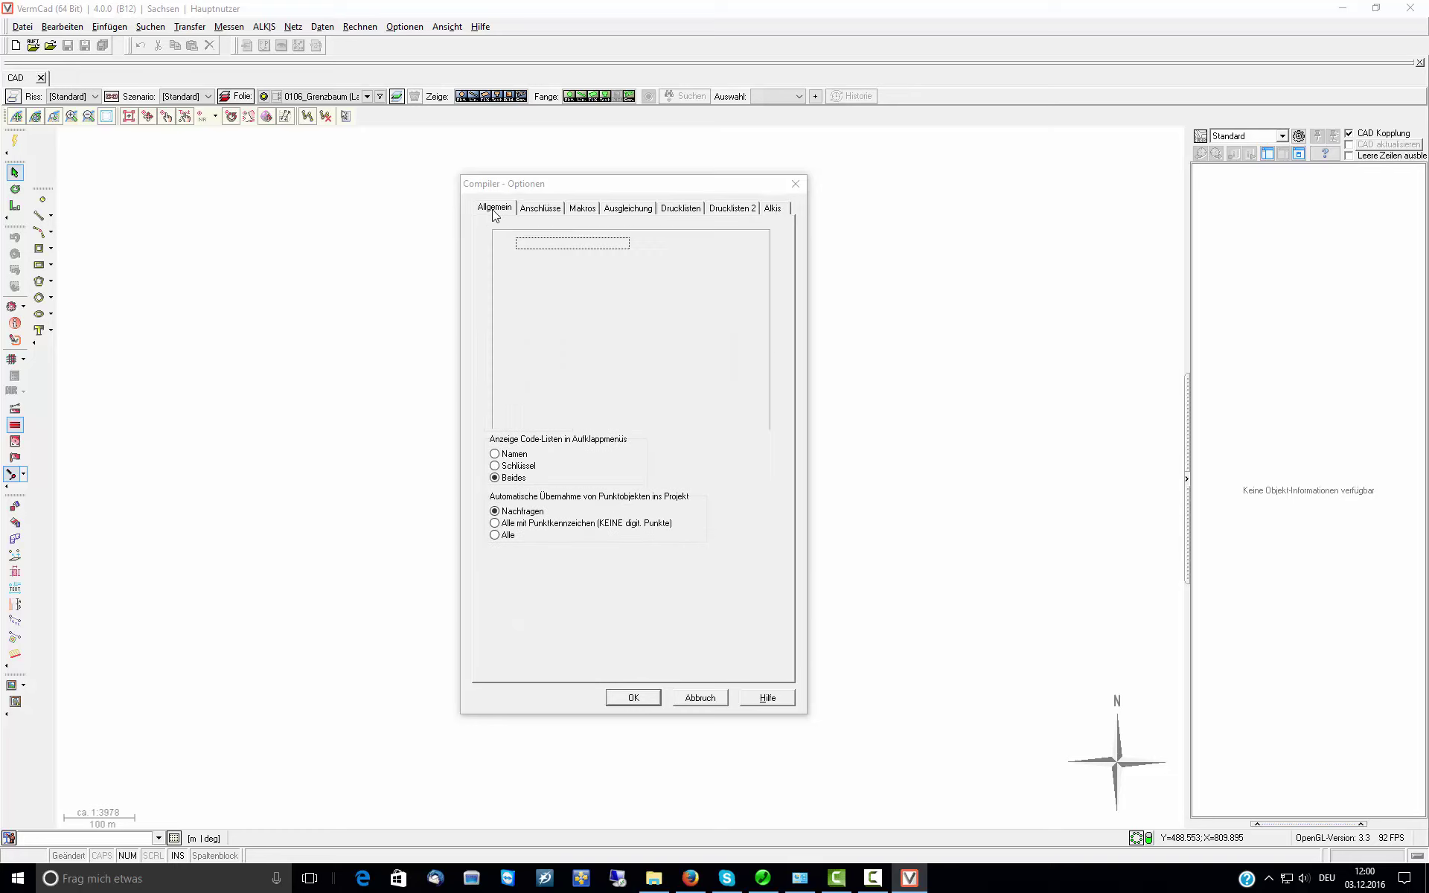
left_click(633, 698)
left_click(405, 27)
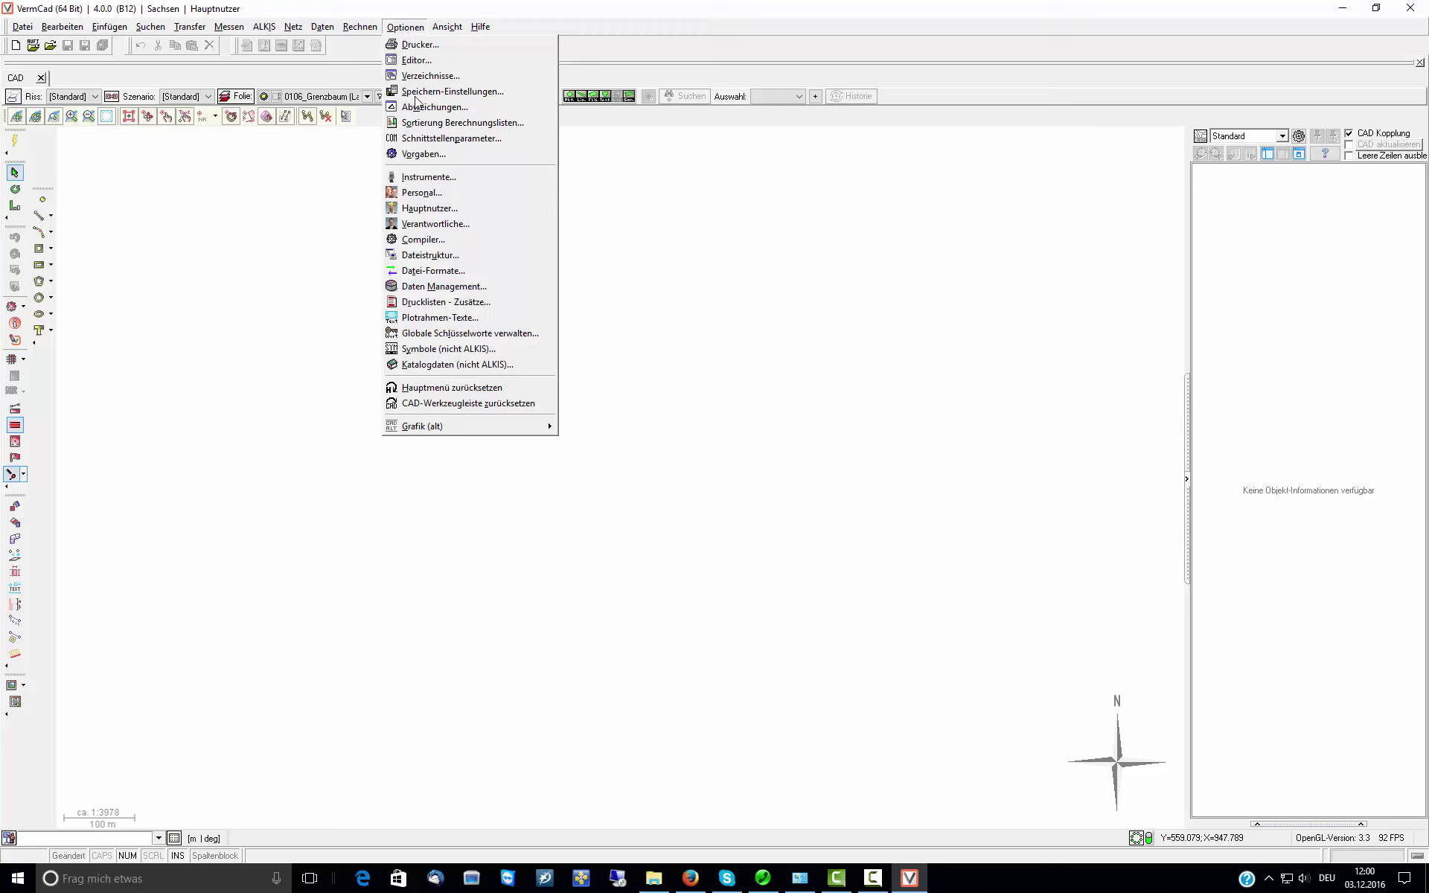
Inspect the Auftragsdatei path, $ANR-$JJ order number and coordinate export path under C:\VcProjekte, then OK
left_click(436, 255)
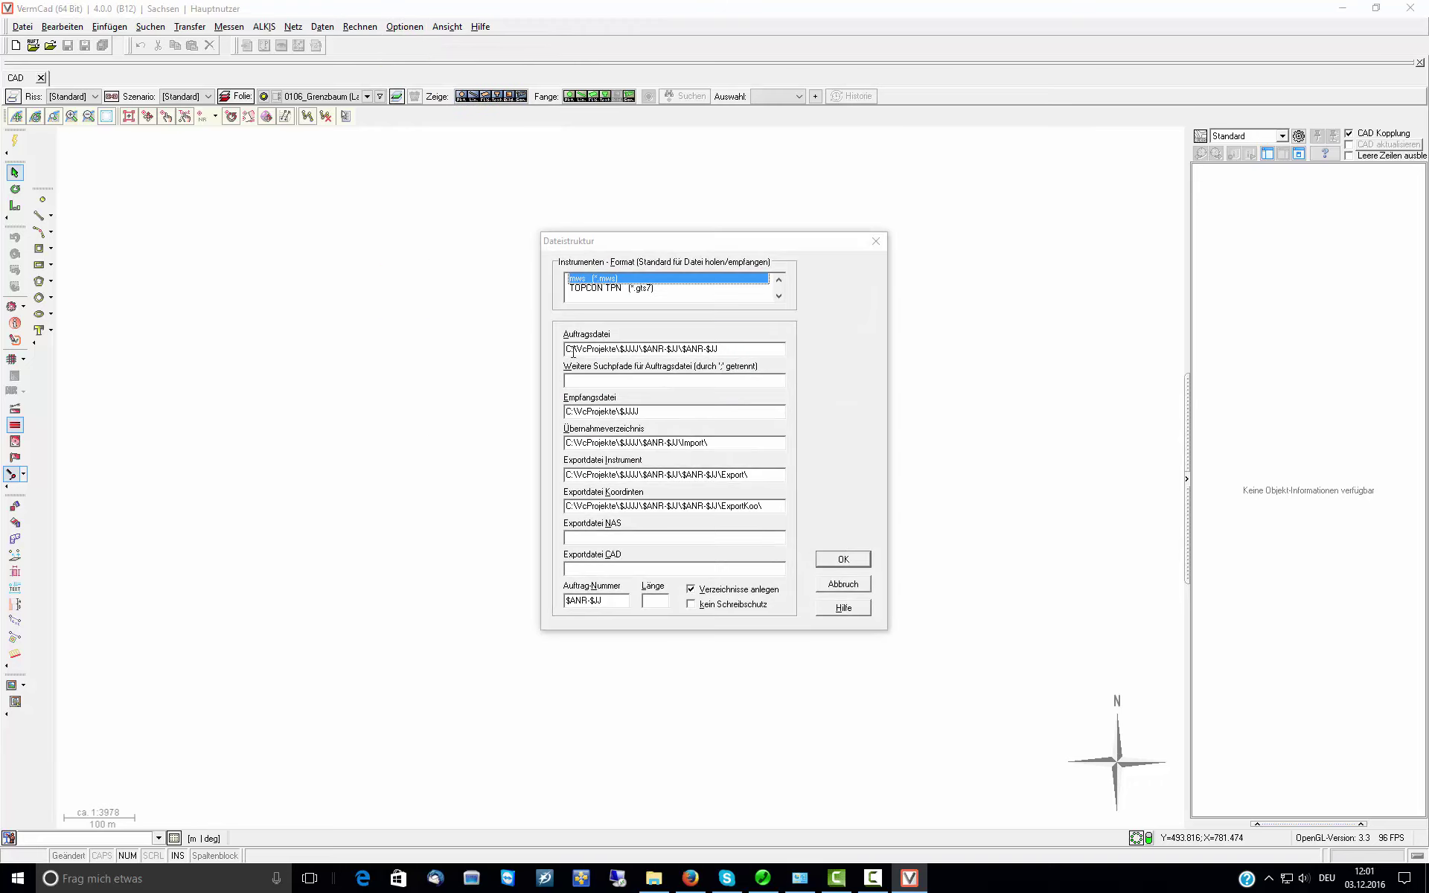
left_click_drag(573, 352, 563, 352)
left_click(566, 349)
left_click_drag(565, 349, 640, 349)
left_click(643, 348)
left_click_drag(643, 349, 678, 350)
left_click(683, 349)
left_click_drag(683, 349, 735, 347)
left_click_drag(605, 600, 563, 599)
left_click_drag(682, 506, 704, 507)
left_click(855, 560)
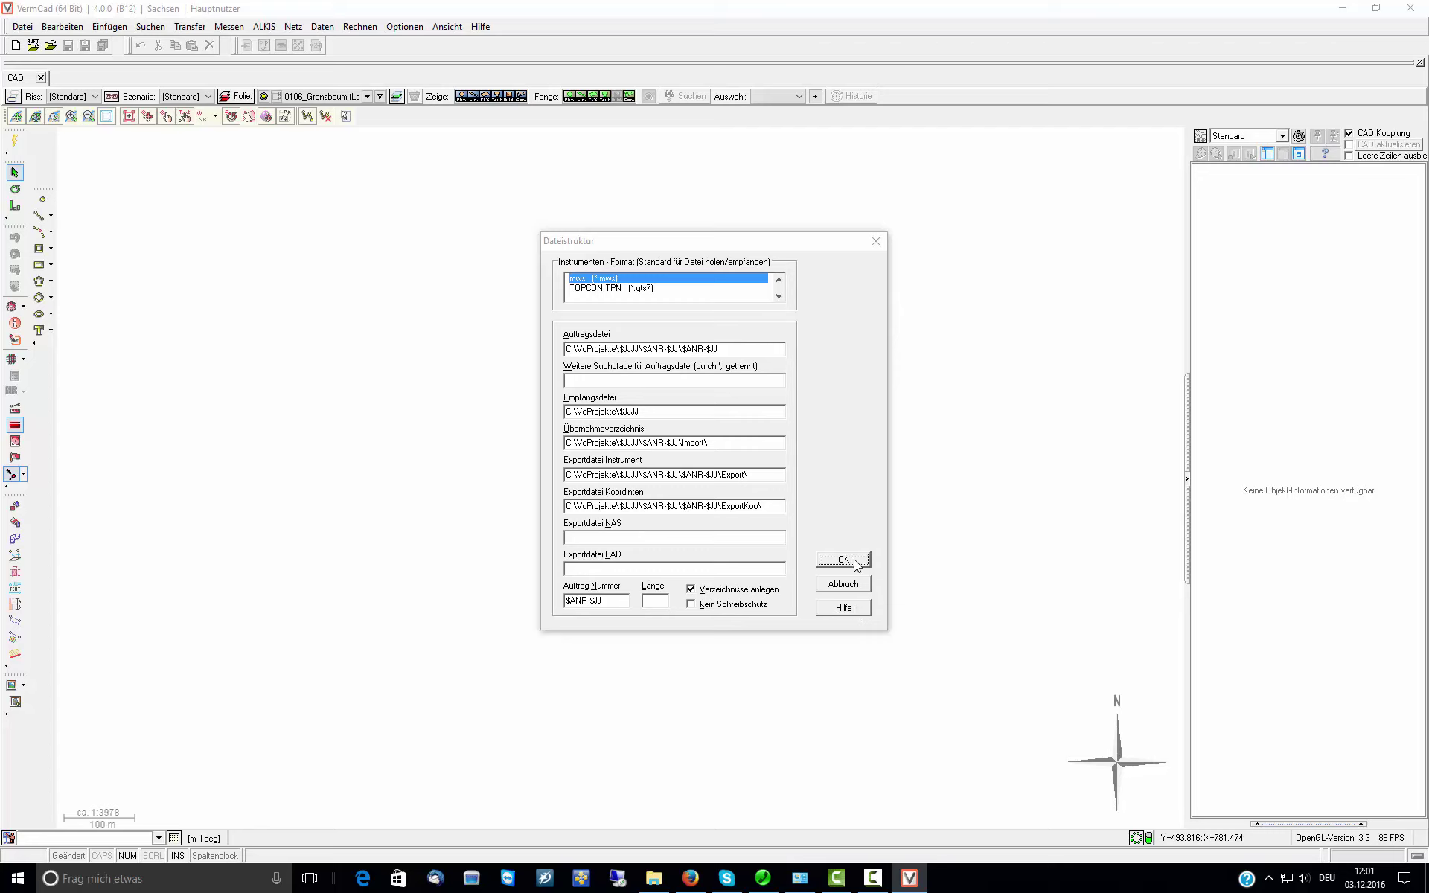
View the global Plotrahmen-Texte, Textoben through verwendete_Vermessungsunterlagen, and cancel without changes
left_click(414, 28)
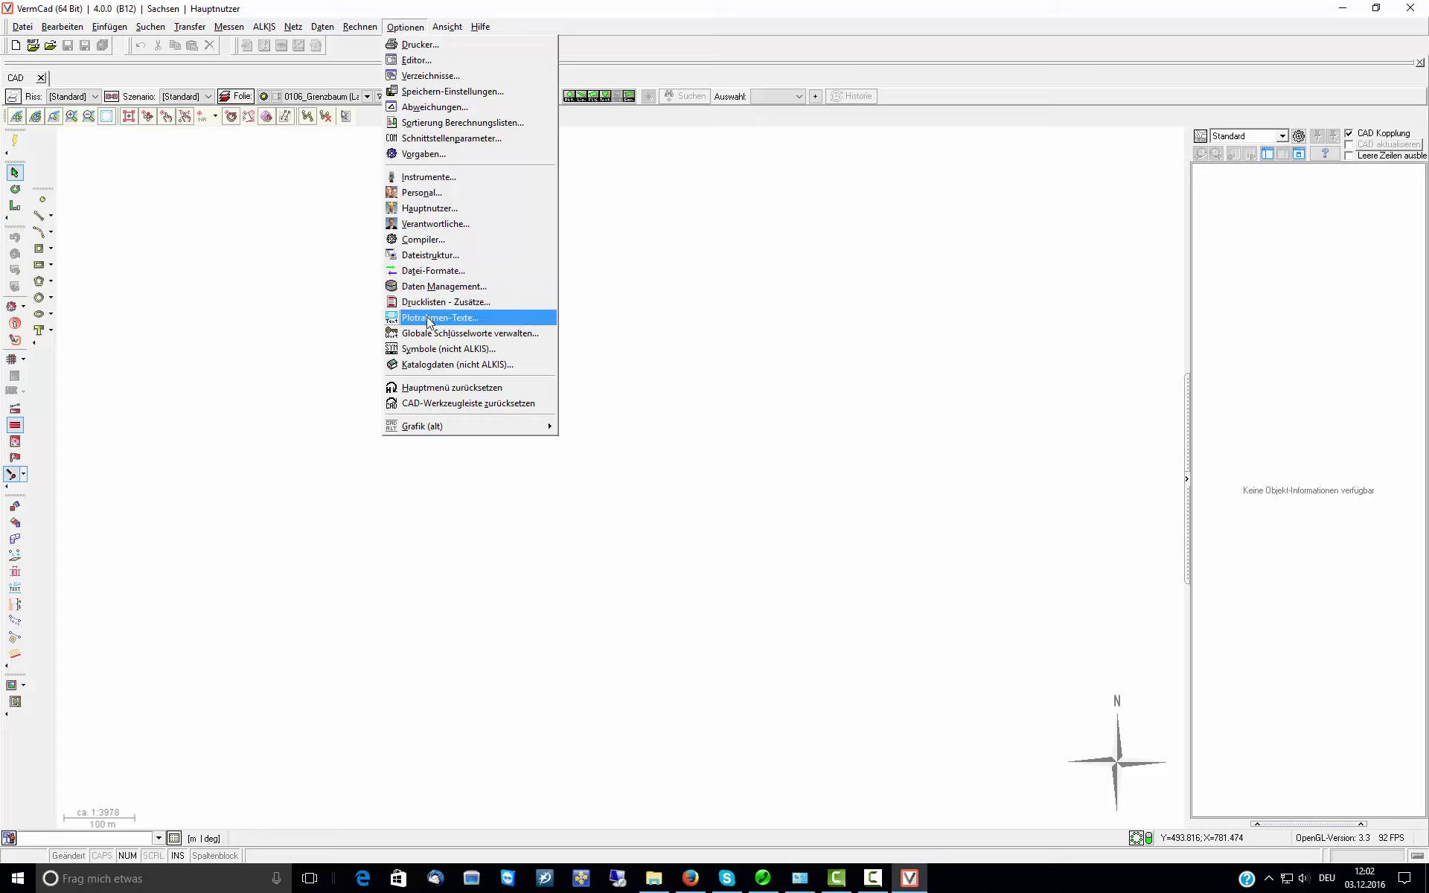
left_click(429, 322)
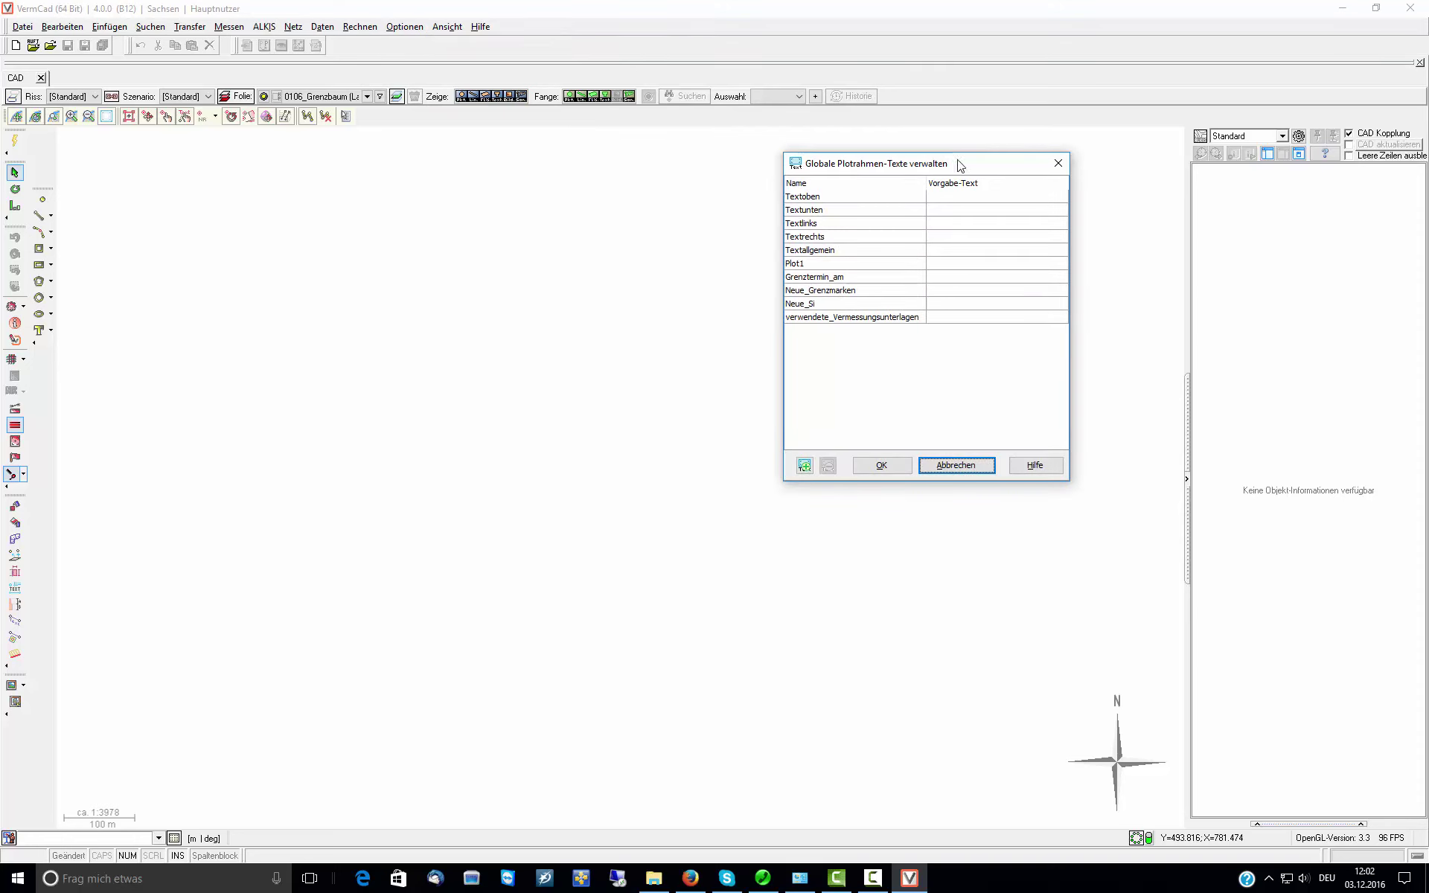
left_click_drag(958, 164, 650, 194)
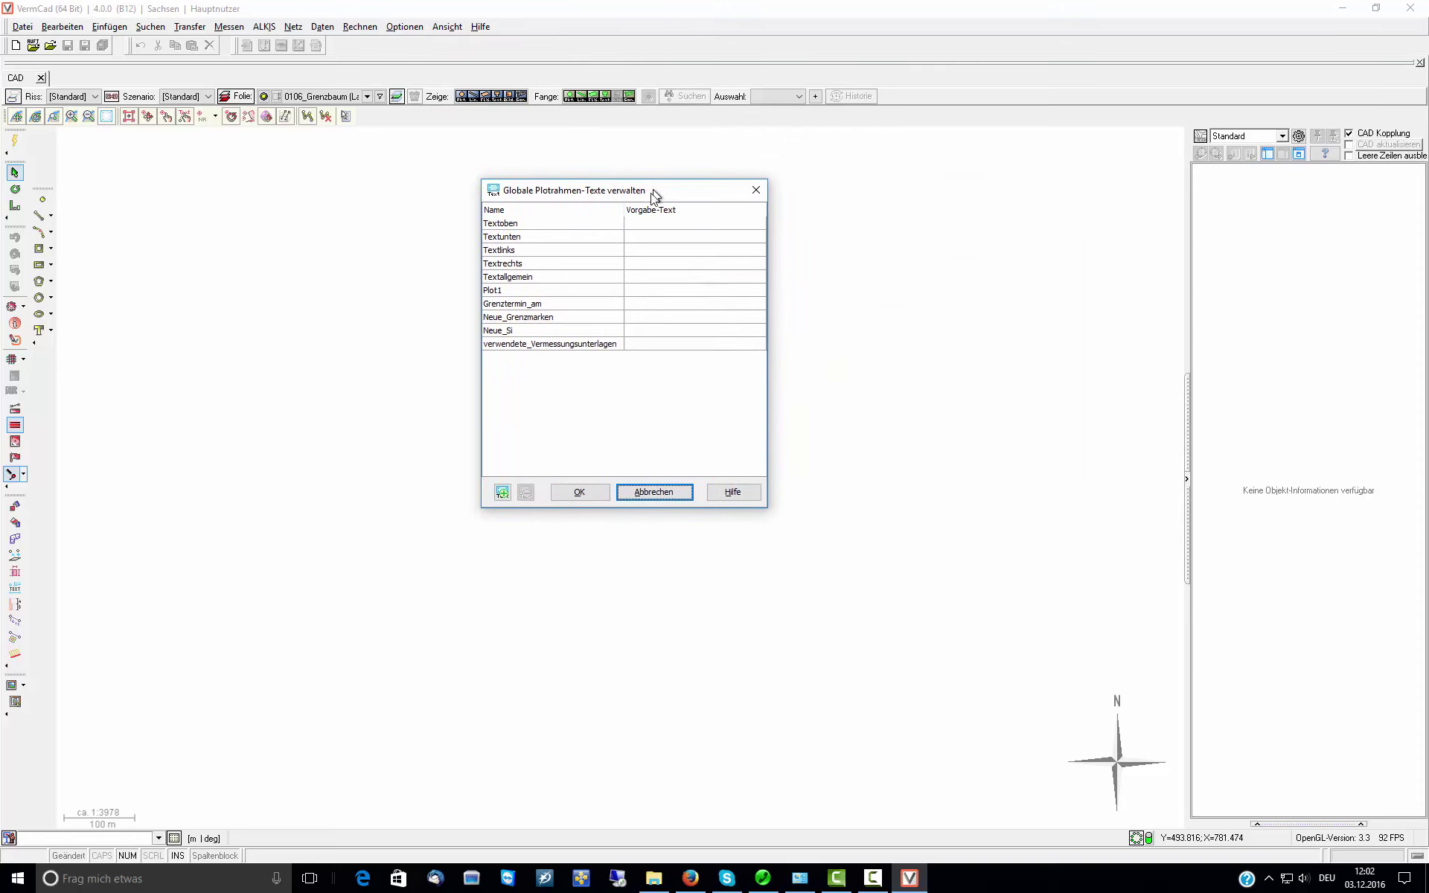
left_click(679, 500)
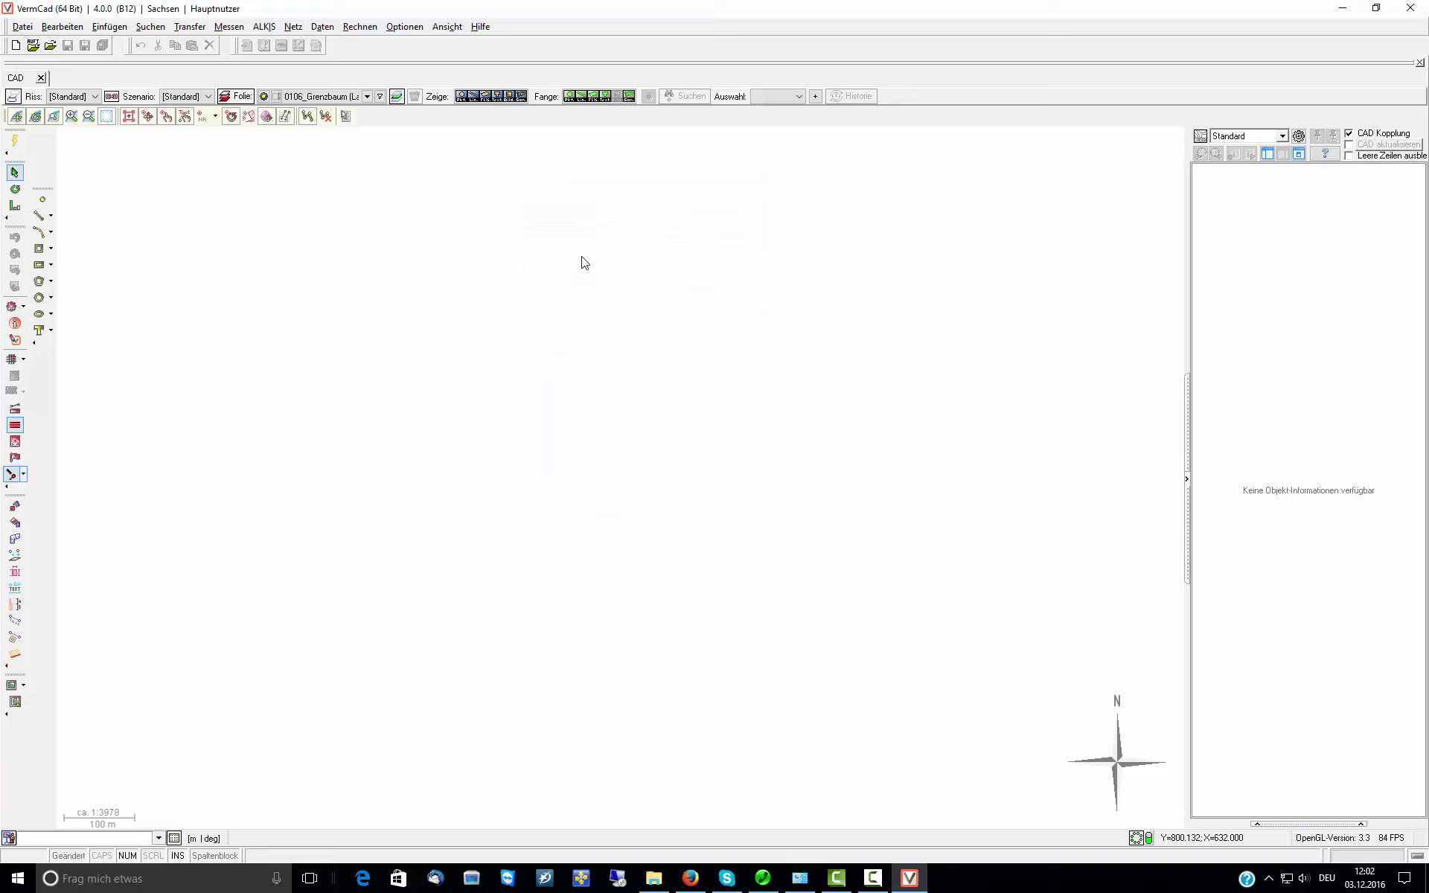
left_click(361, 27)
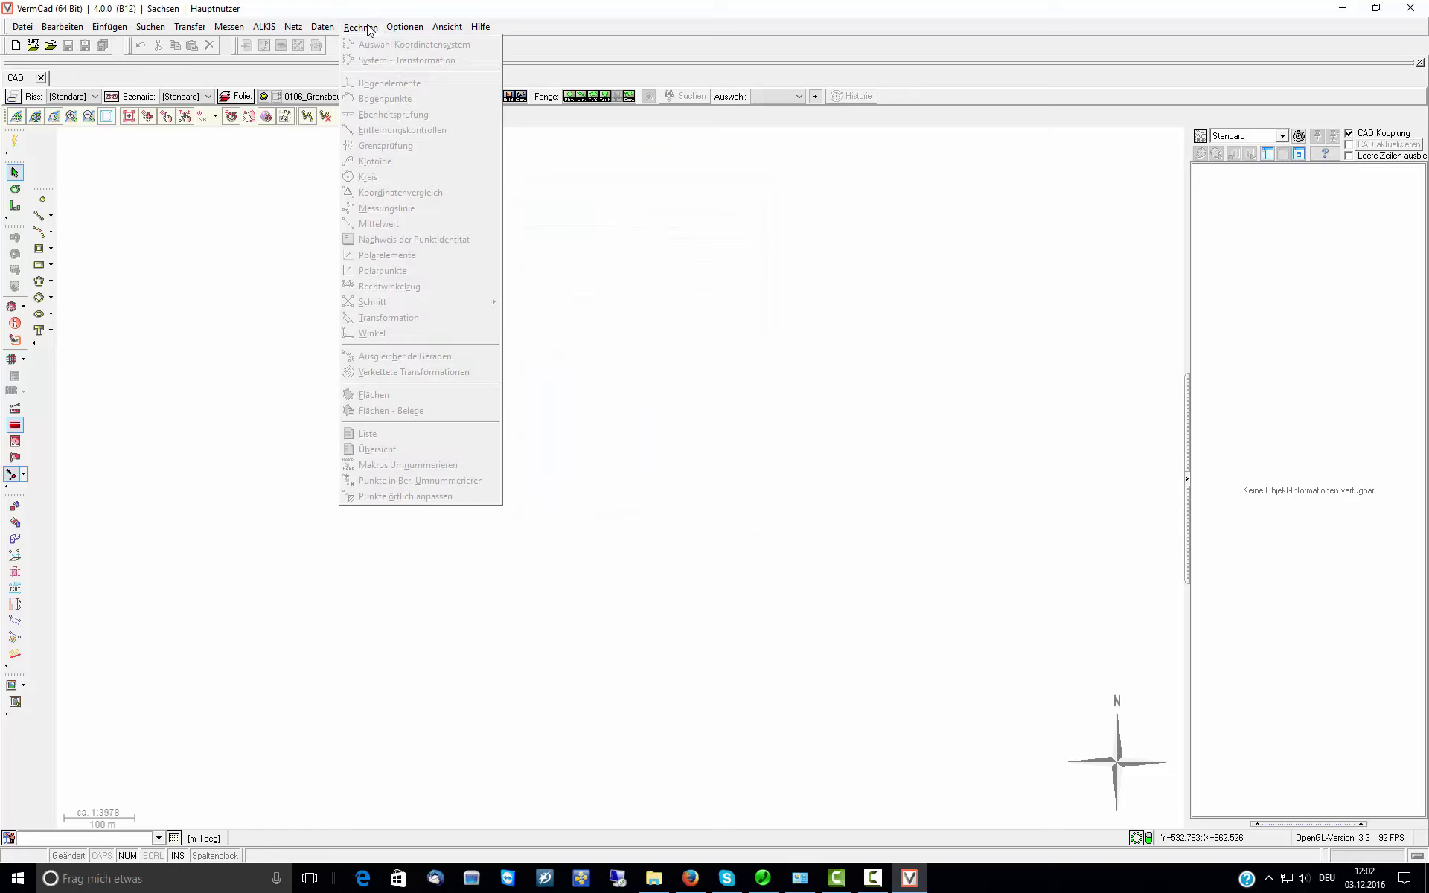
mouse_move(404, 27)
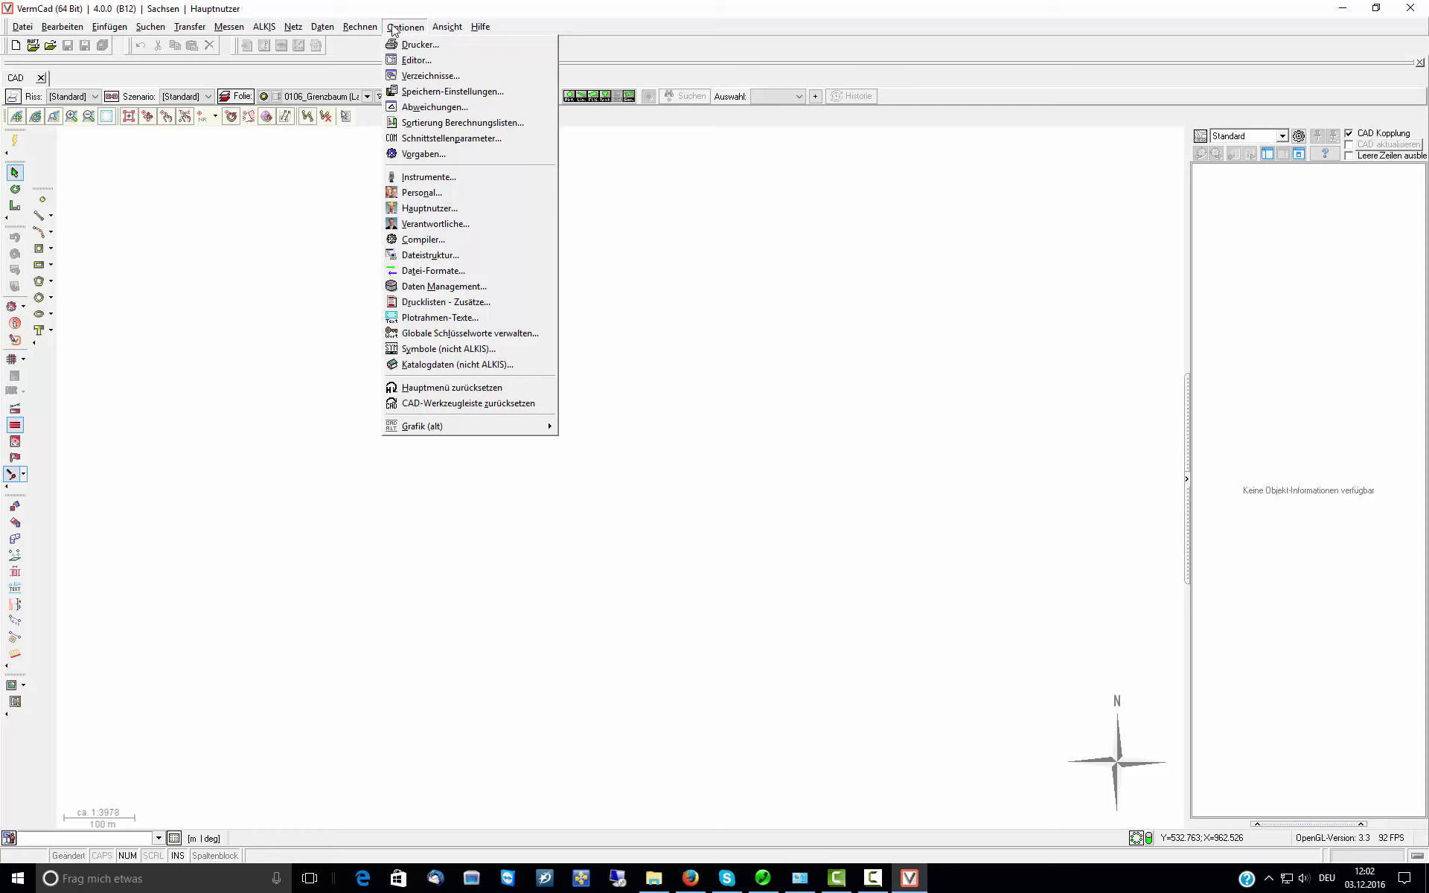
Review the Vermessungsbüro global keywords (name, street, town, postcode, phone, signatory) and close them
left_click(446, 336)
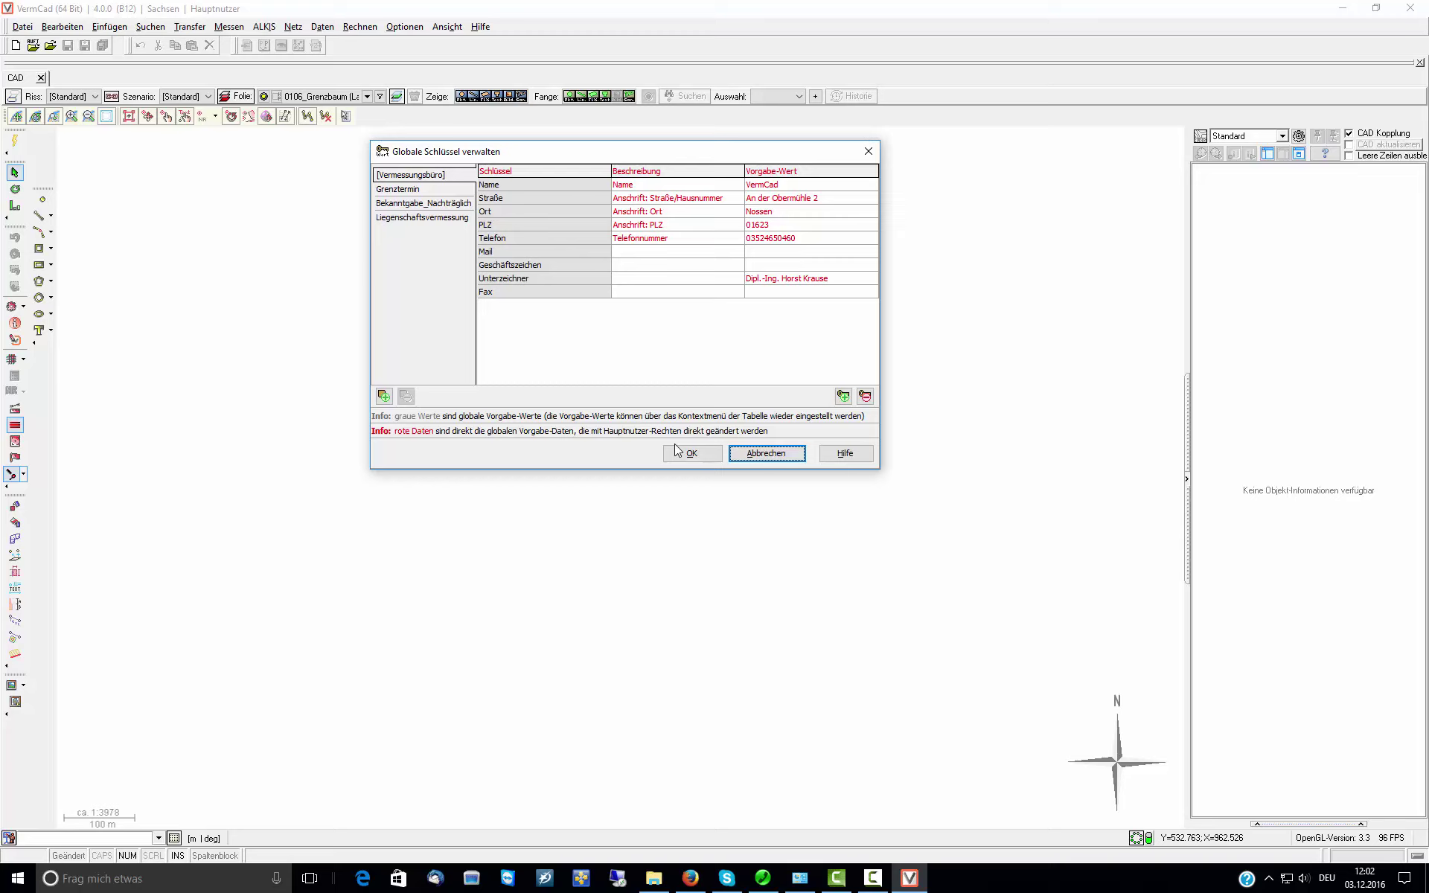
left_click_drag(573, 163, 589, 214)
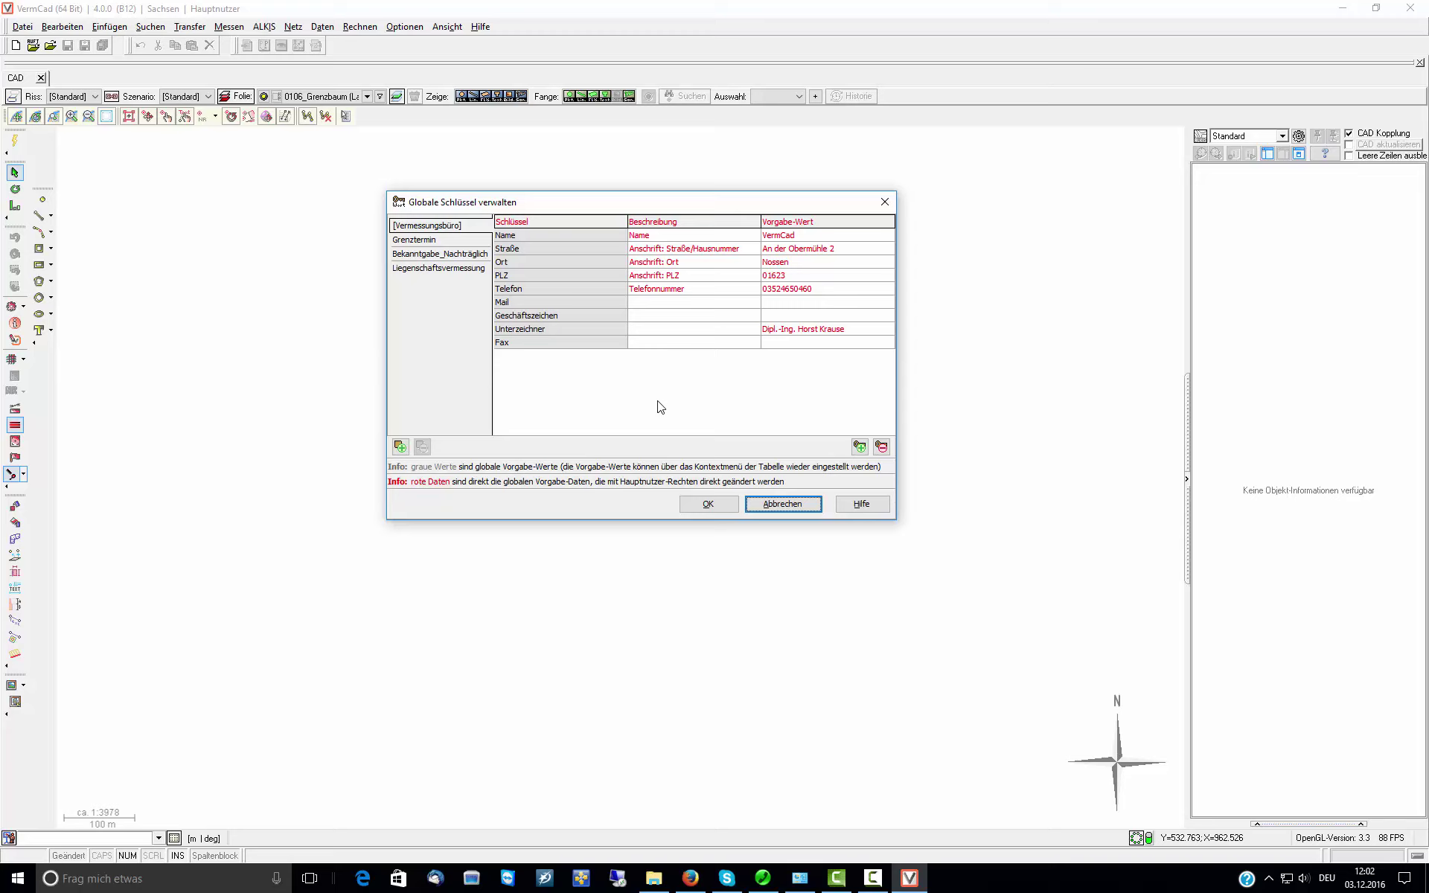
left_click(801, 504)
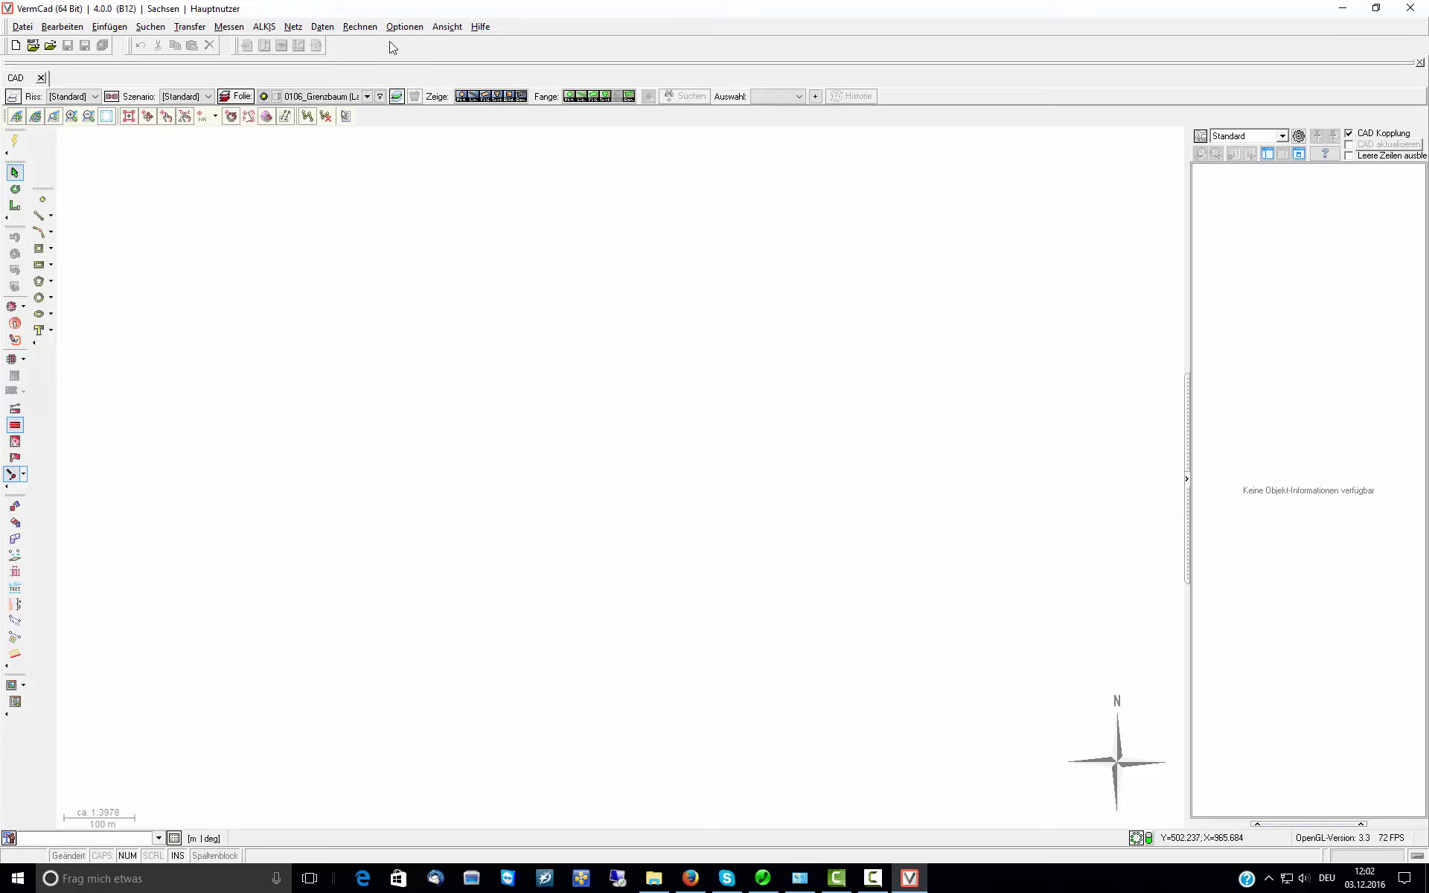
left_click(405, 26)
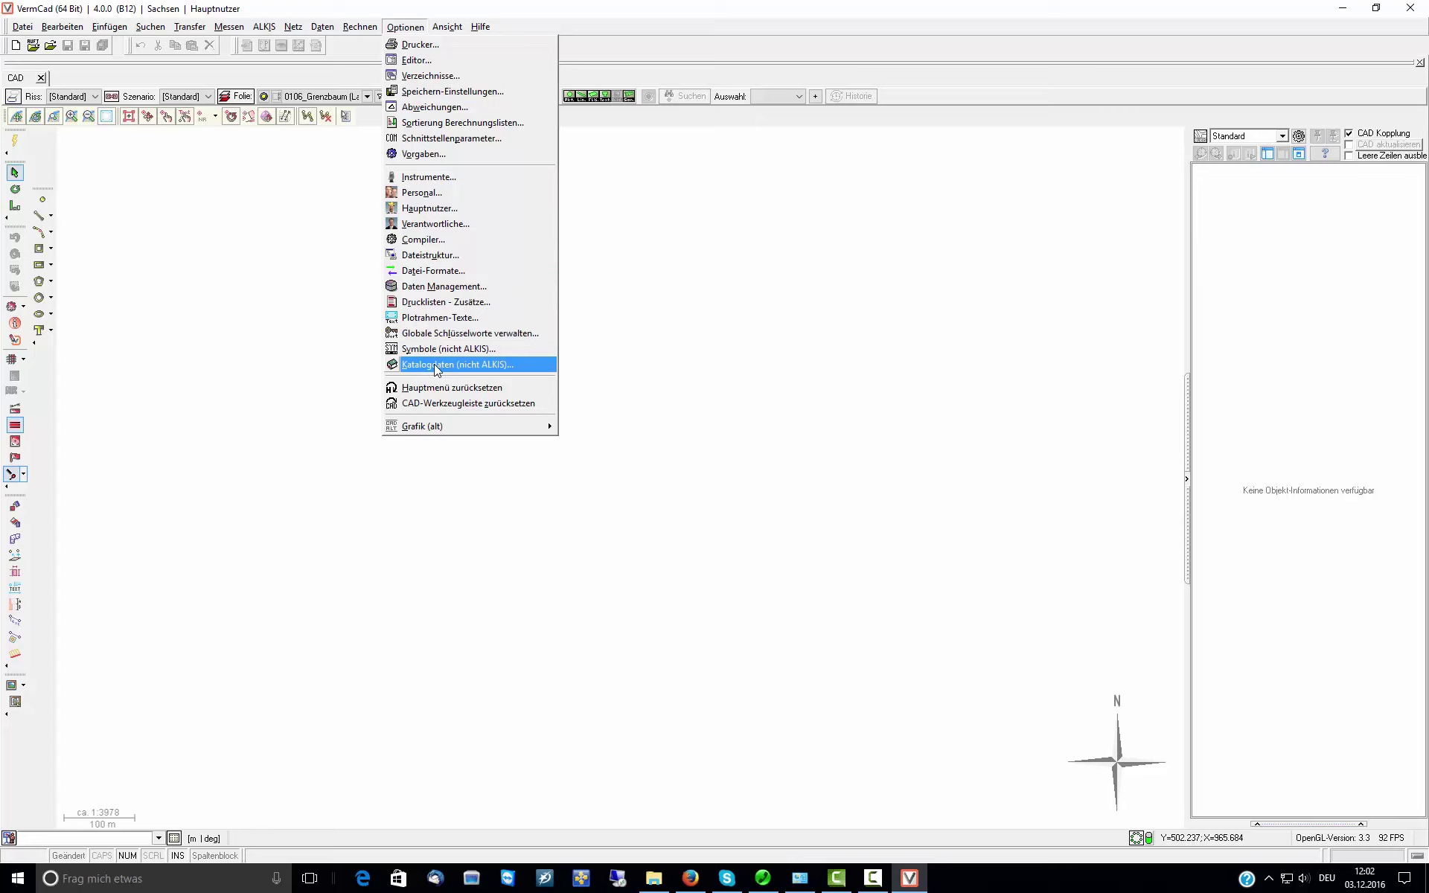
left_click(596, 357)
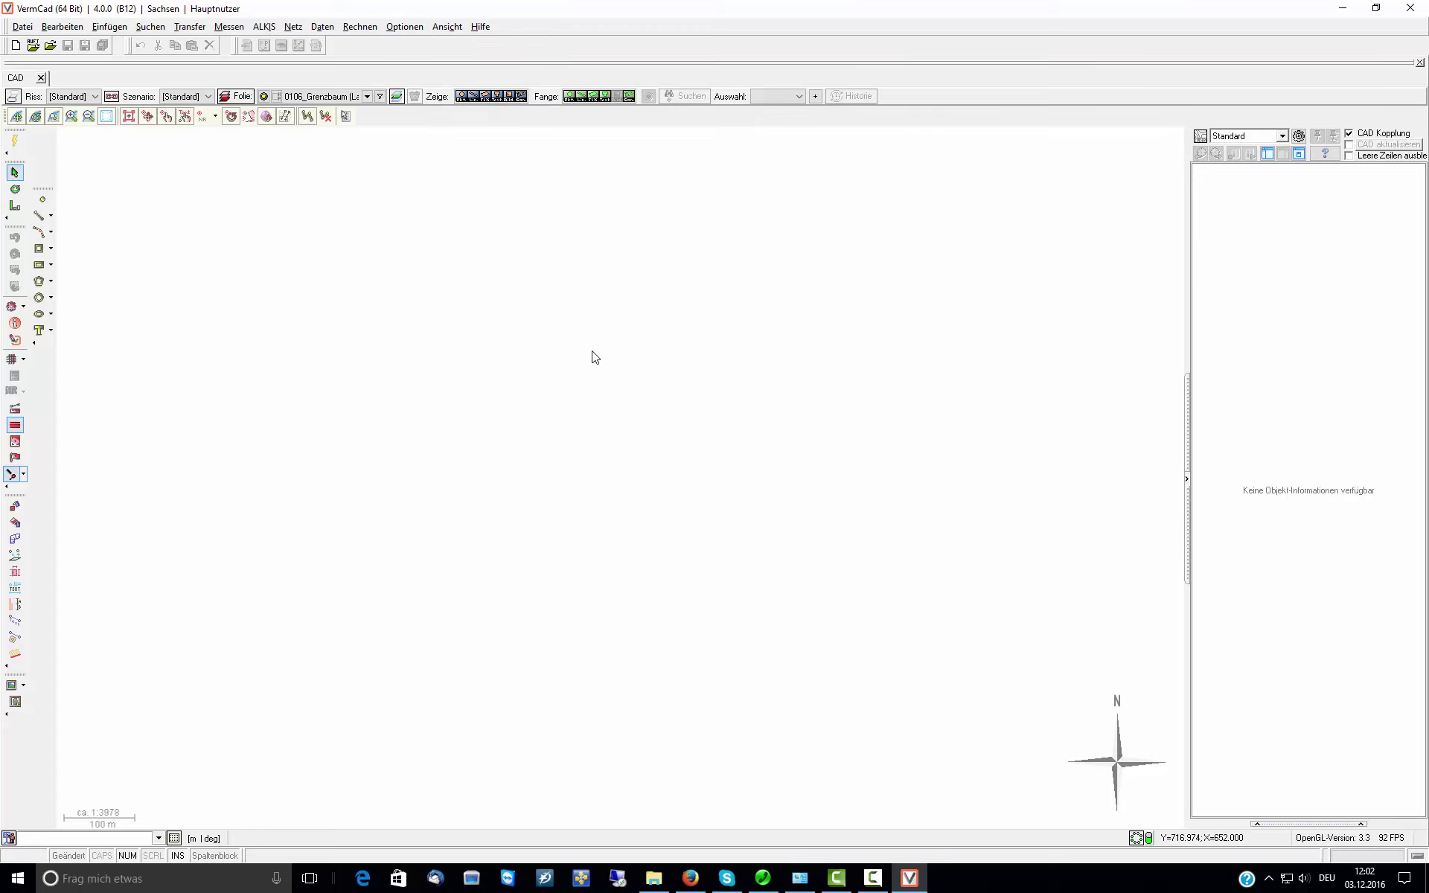